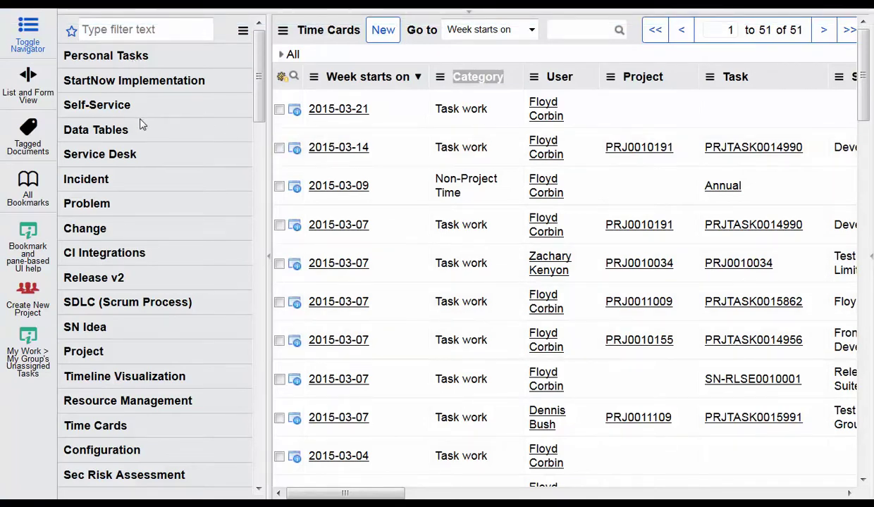
- Filter the application navigator with 'Time ca' to show the Time Cards modules
click(135, 31)
text(T)
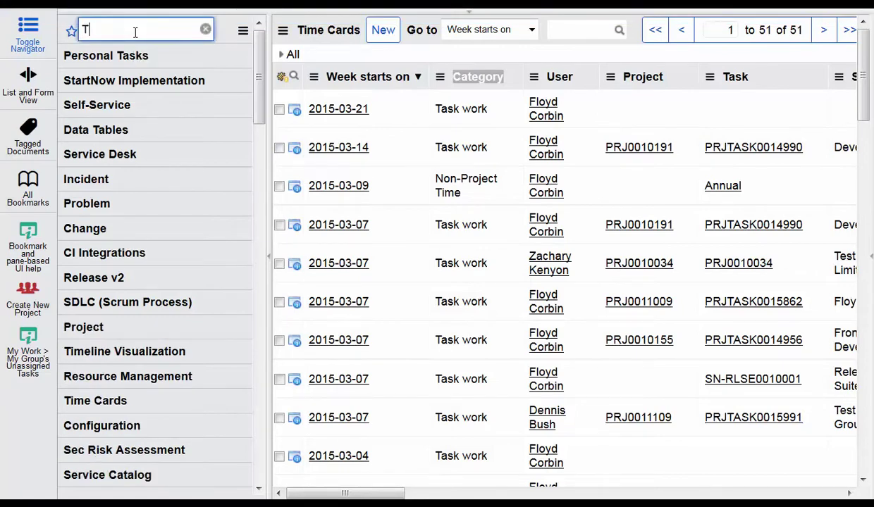
text(ime card)
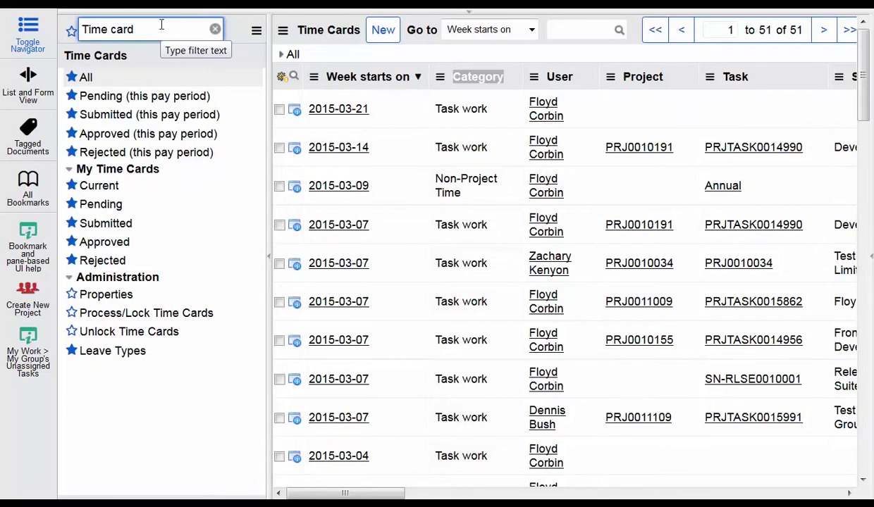
click(87, 78)
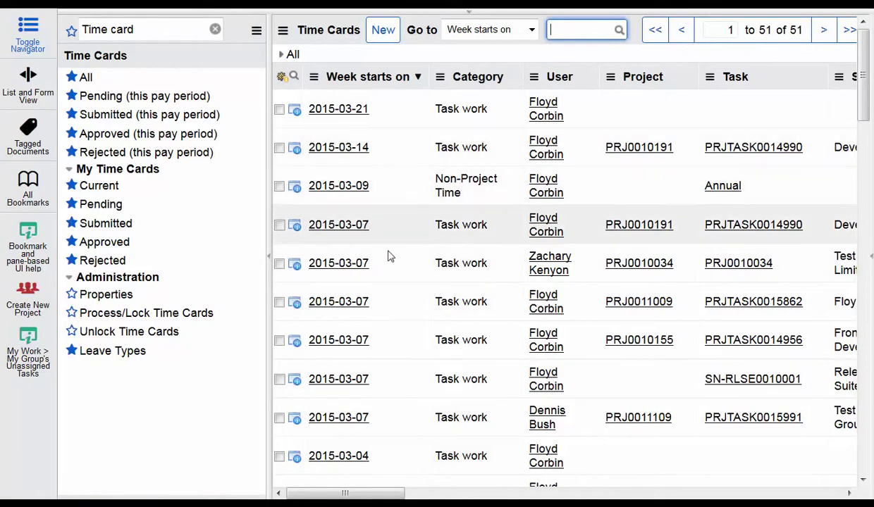
scroll(389, 255, down, 2)
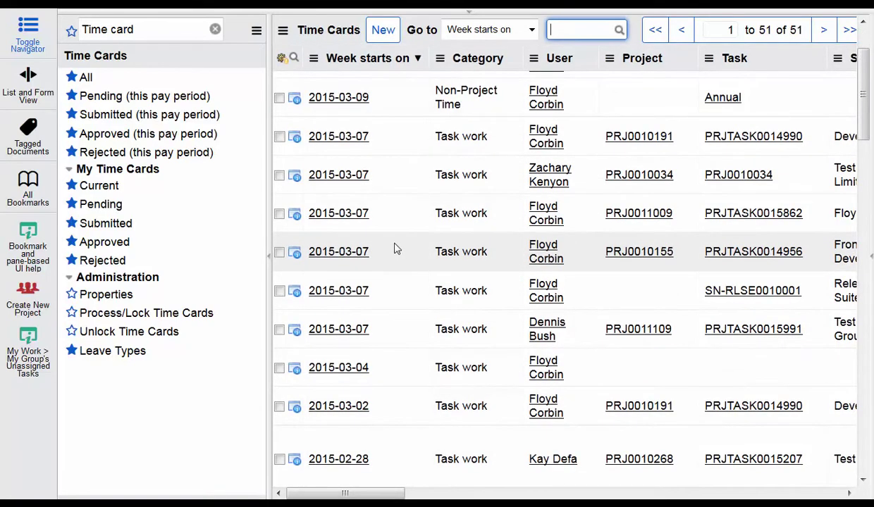
scroll(393, 243, up, 2)
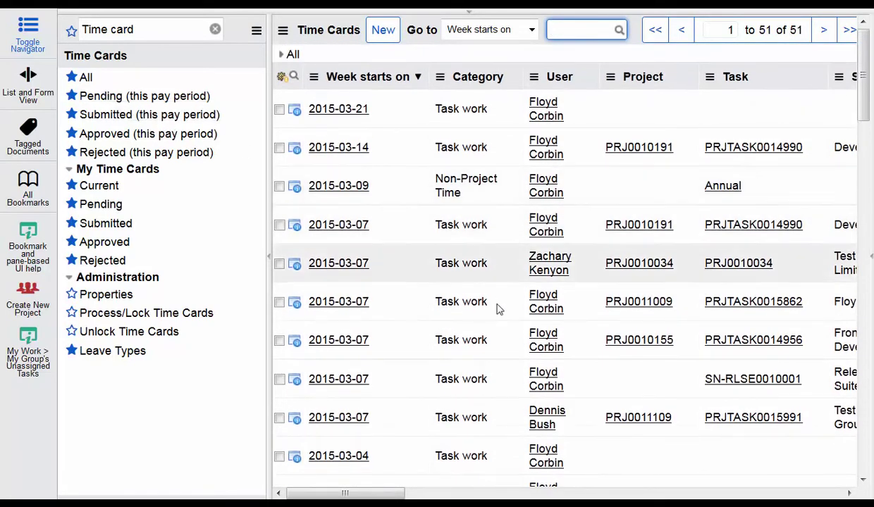
scroll(500, 310, down, 5)
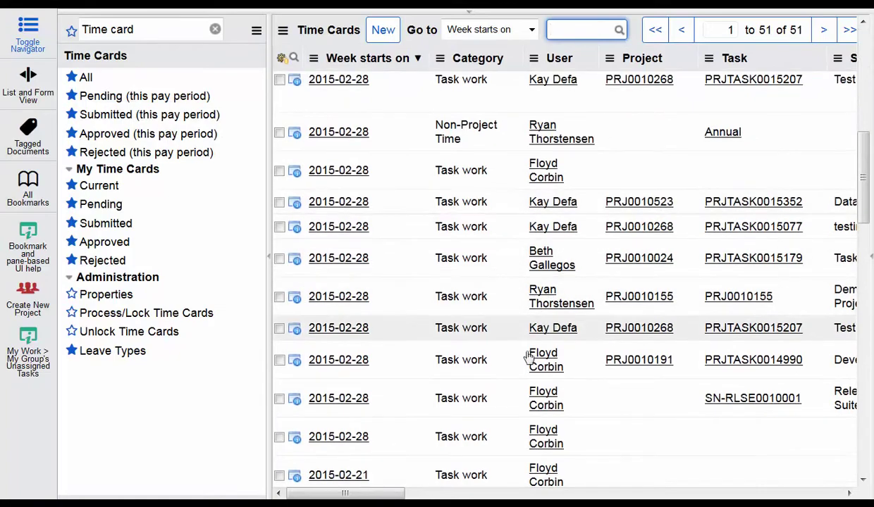
scroll(525, 358, down, 6)
scroll(445, 287, up, 9)
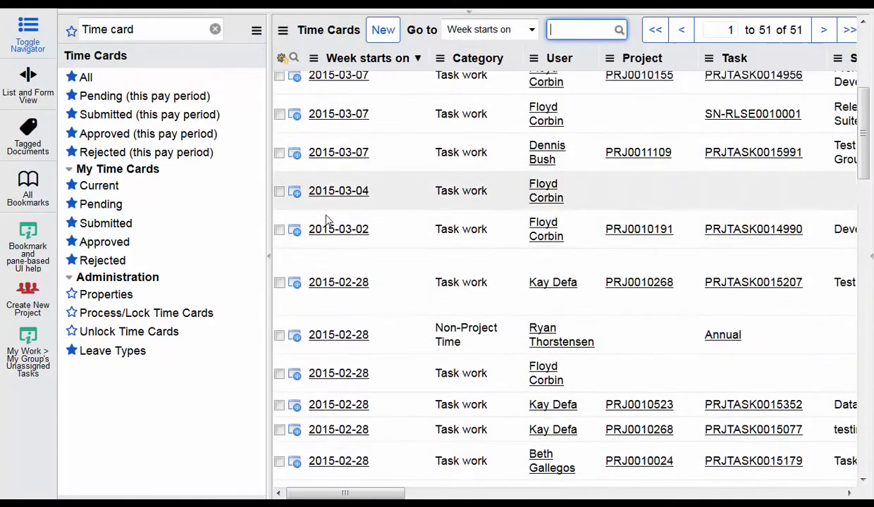
scroll(323, 220, up, 3)
mouse_move(236, 60)
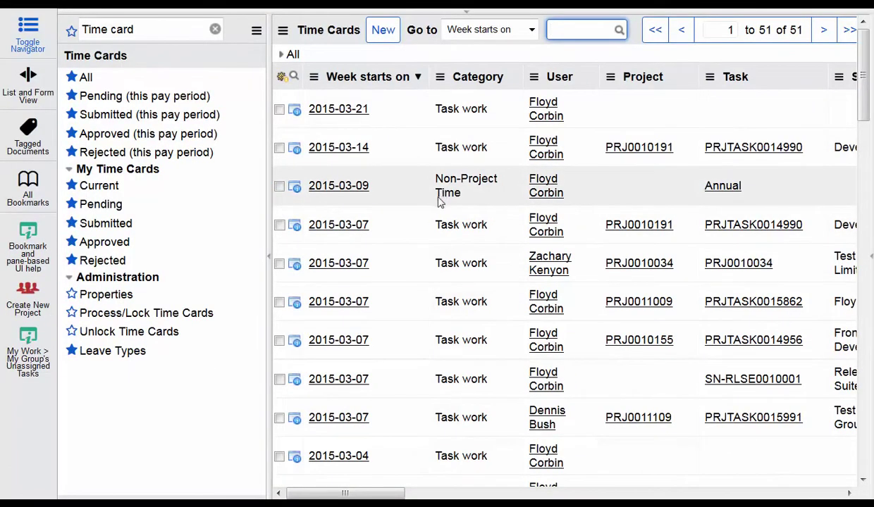
scroll(437, 203, down, 4)
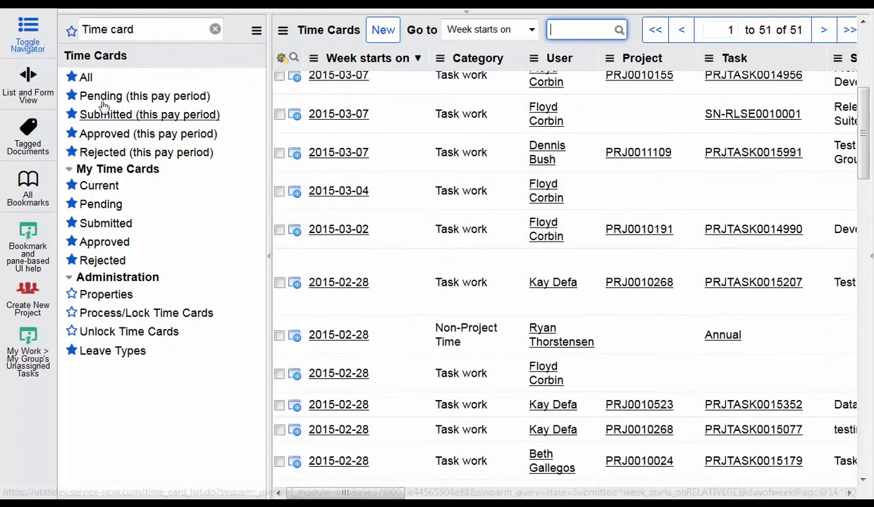
click(86, 77)
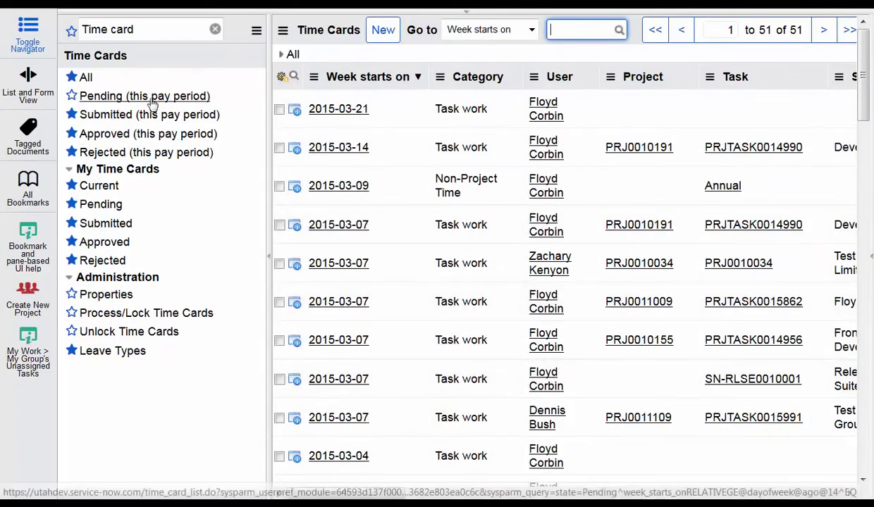
scroll(455, 278, down, 3)
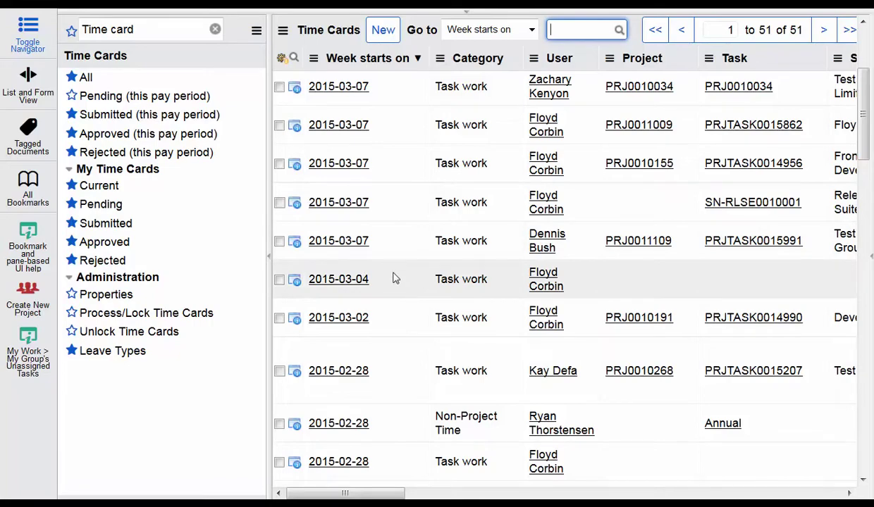
scroll(377, 276, down, 3)
scroll(380, 282, down, 20)
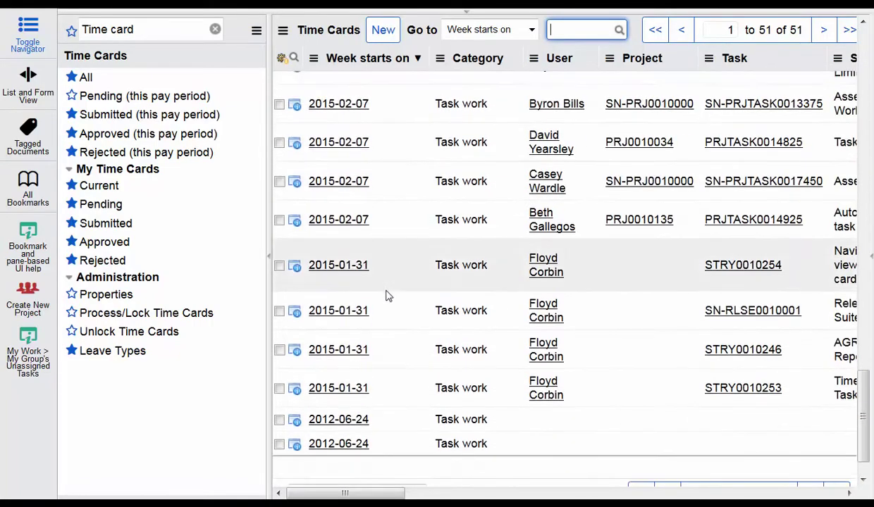
scroll(384, 295, up, 15)
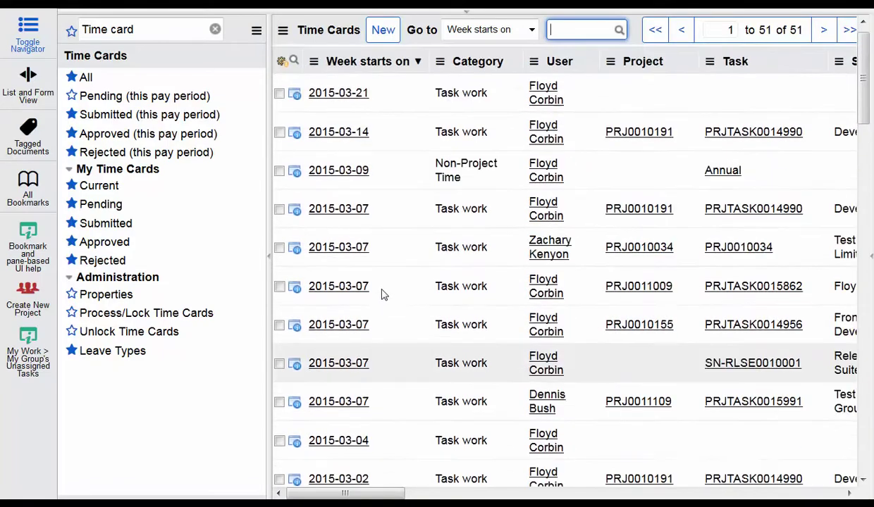
scroll(384, 295, up, 1)
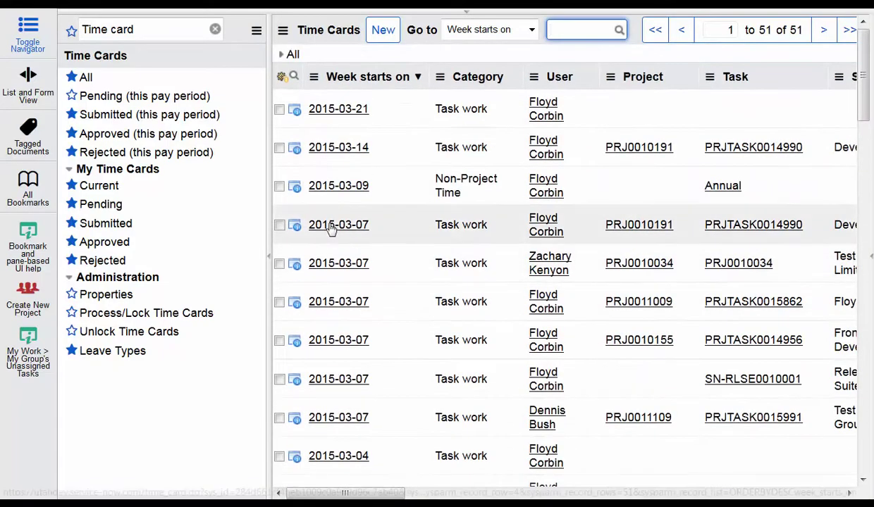
- View this pay period's pending time cards, then its empty Submitted list
click(97, 95)
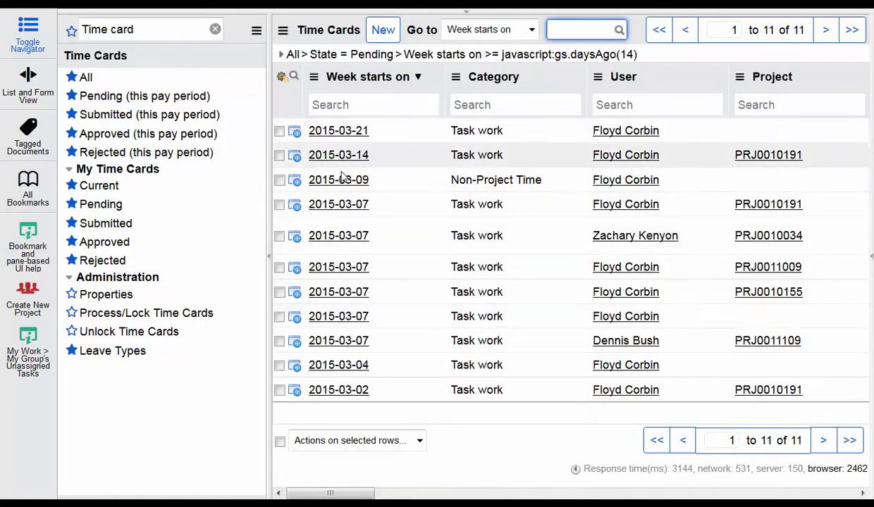
click(122, 117)
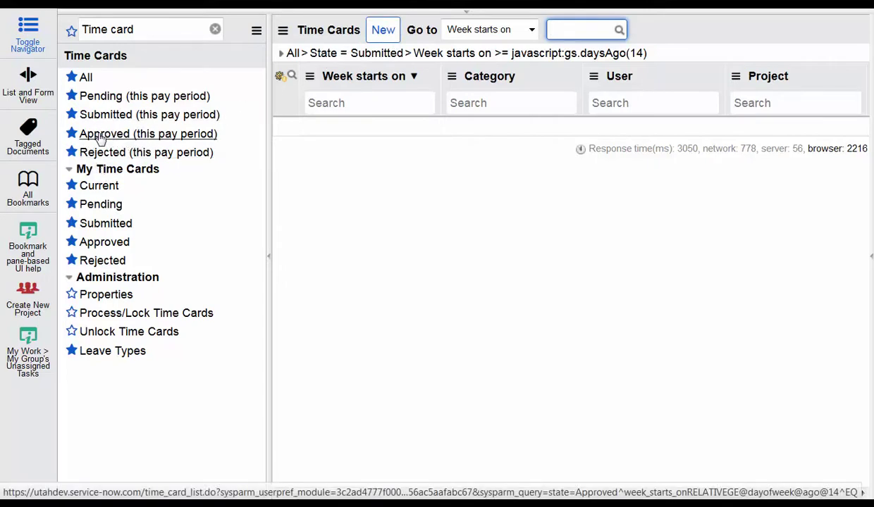
- Check the empty Approved and Rejected lists, then return to the 11 pending time cards
click(102, 140)
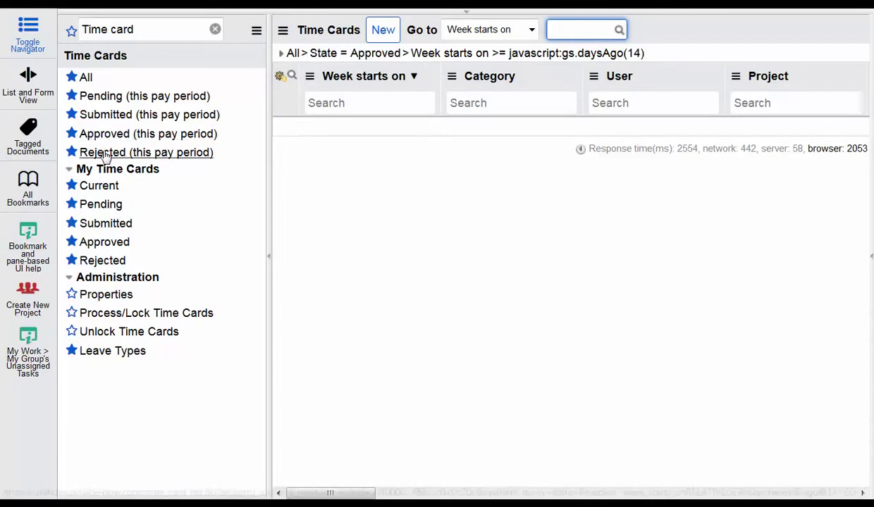
click(106, 153)
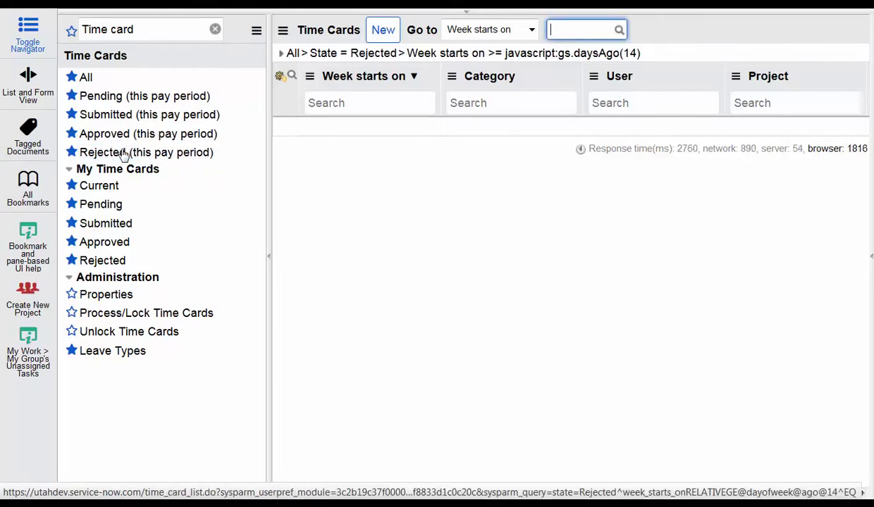
click(115, 96)
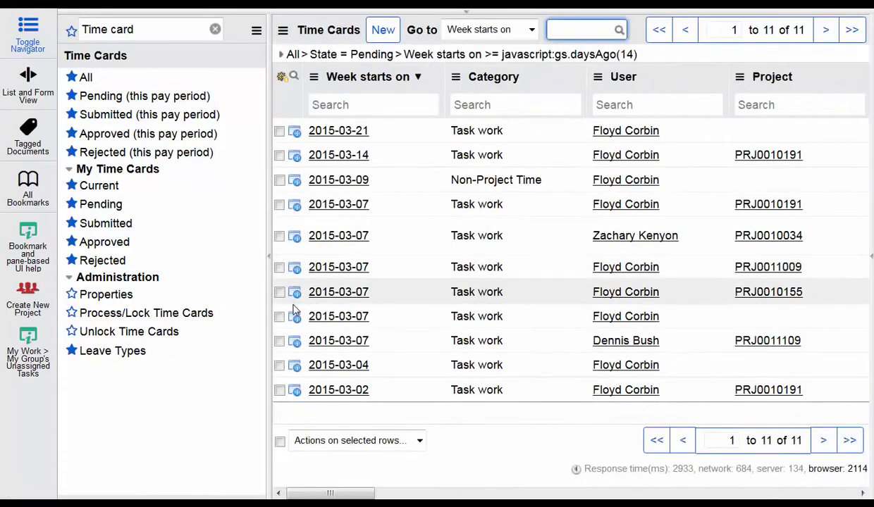
- Tick the 2015-03-07 and 2015-03-04 cards, select all 11, and dismiss the bulk actions menu
click(279, 341)
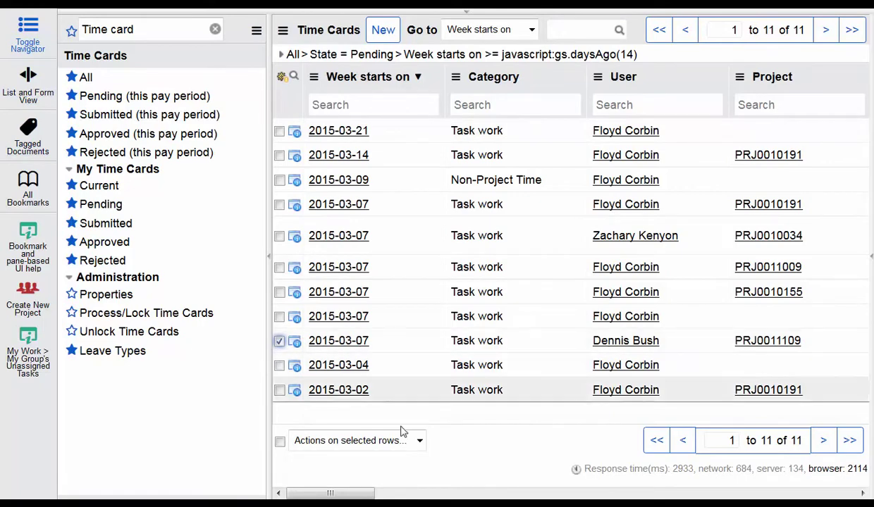
click(279, 366)
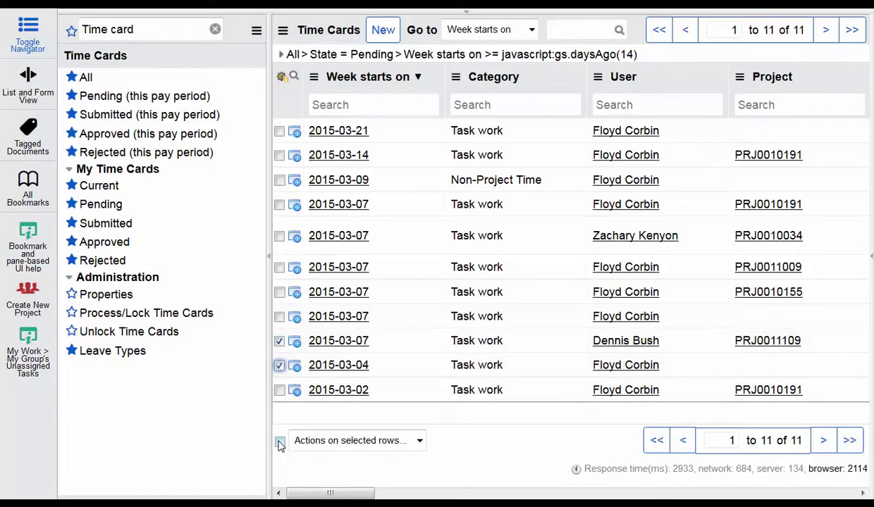
click(280, 442)
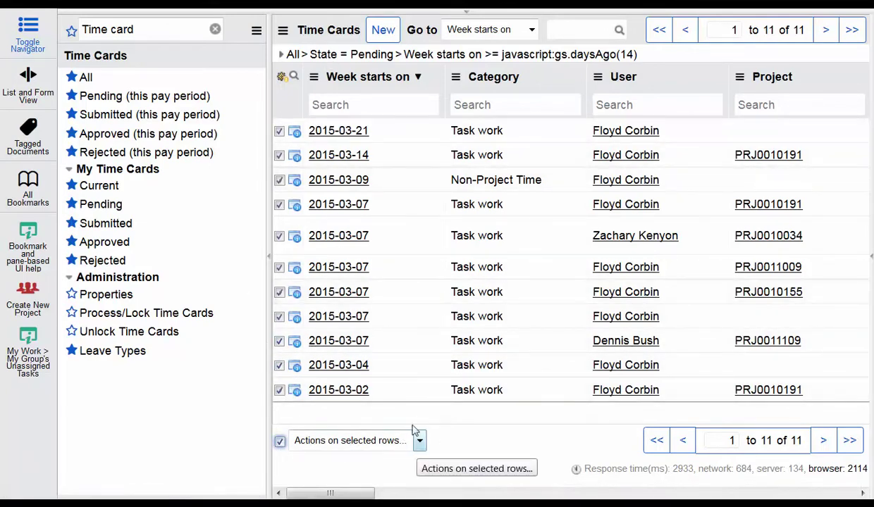
click(419, 442)
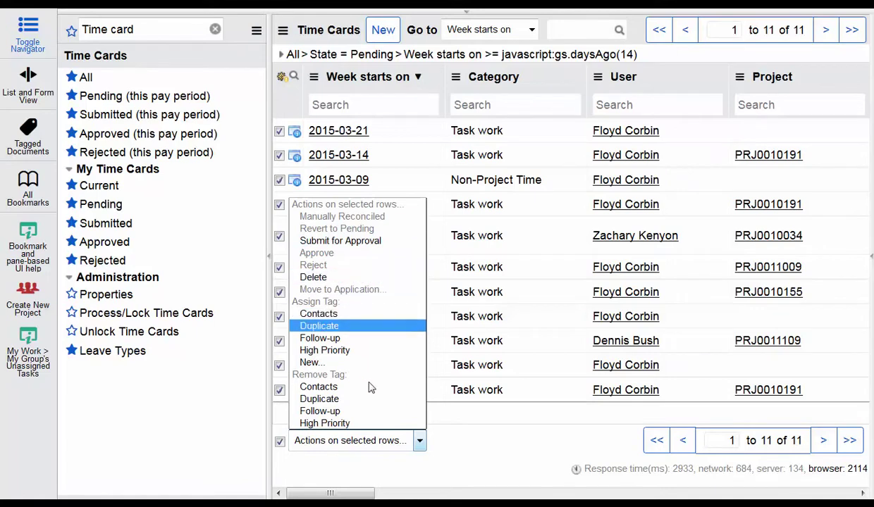
click(384, 441)
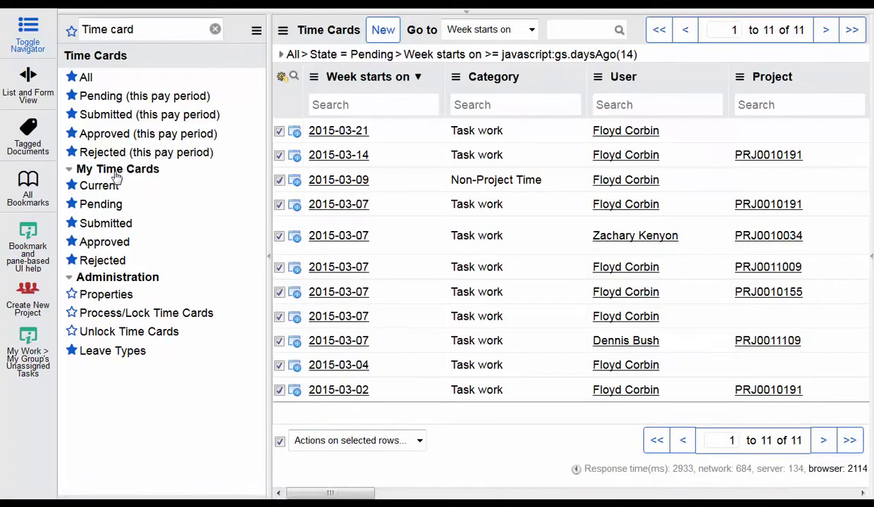
- Generate the 2 planned task cards from Current and open the 2015-03-14 SN-RLSE0010001 card
click(90, 190)
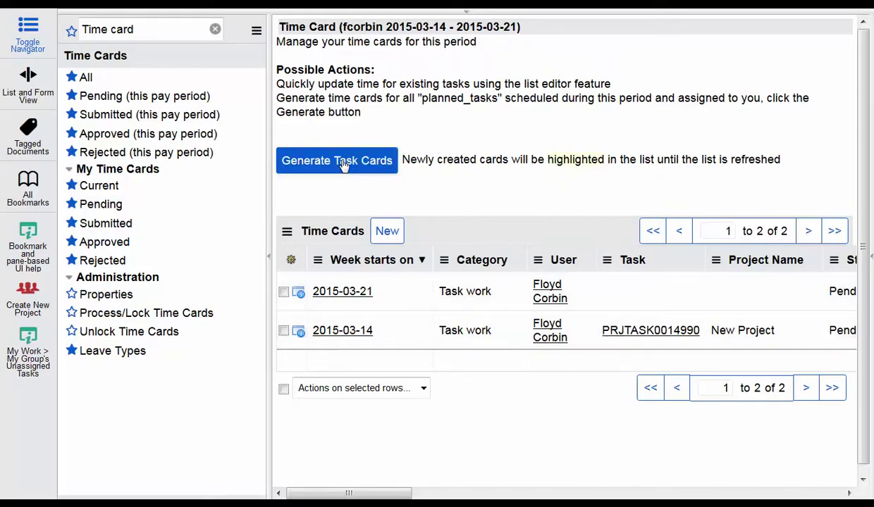
click(330, 159)
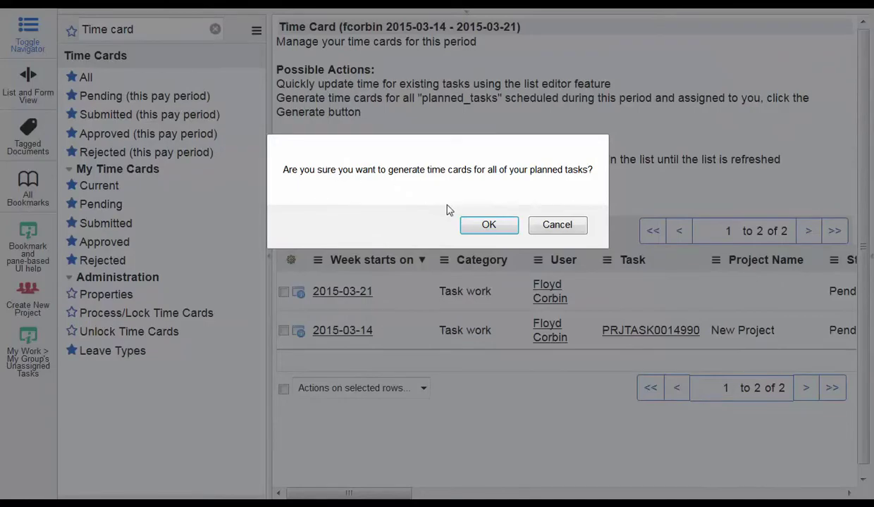
click(483, 224)
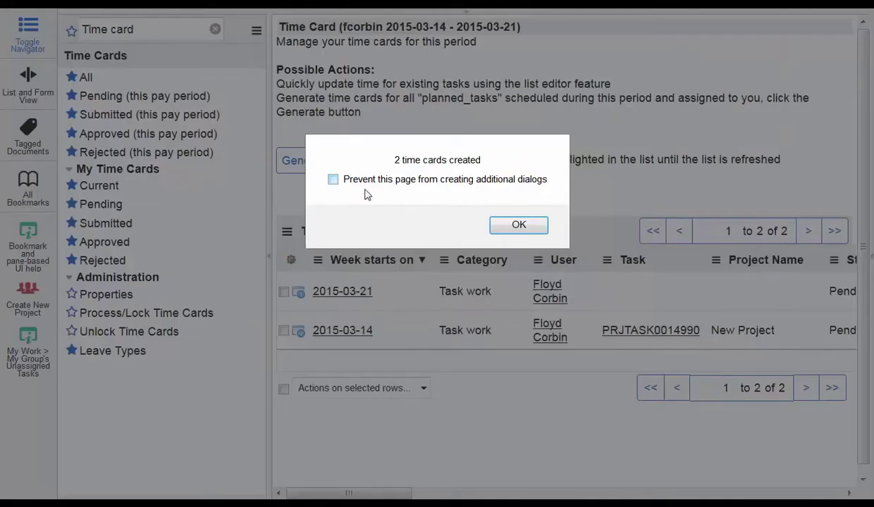
click(513, 226)
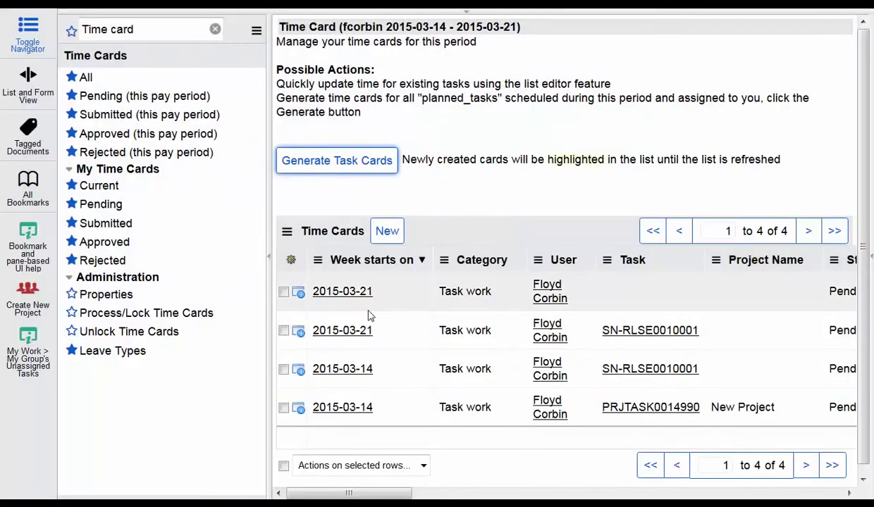
click(339, 365)
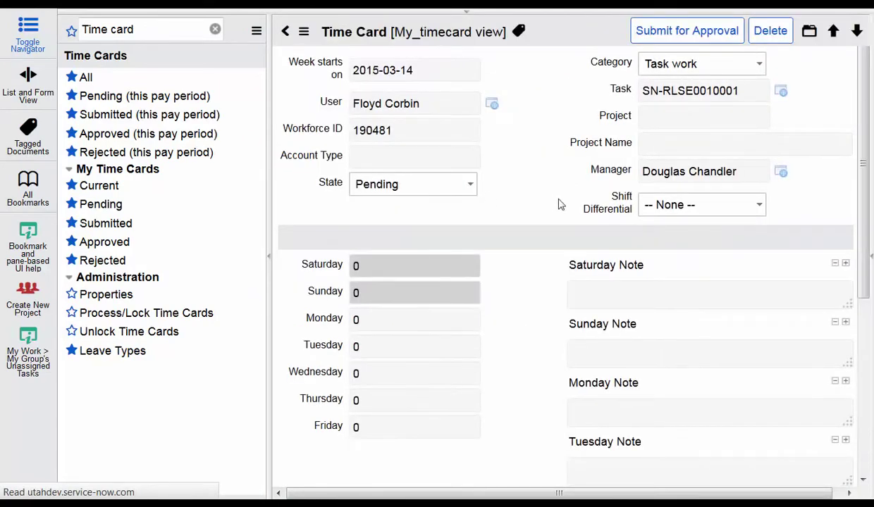
- Look over the daily hours fields on the SN-RLSE0010001 time card
scroll(542, 295, down, 2)
scroll(544, 298, up, 1)
click(428, 220)
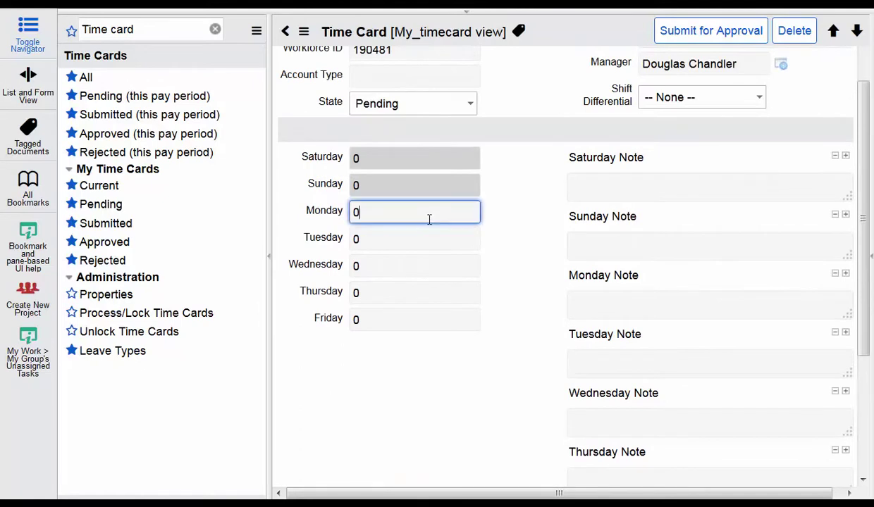
click(404, 264)
double_click(403, 241)
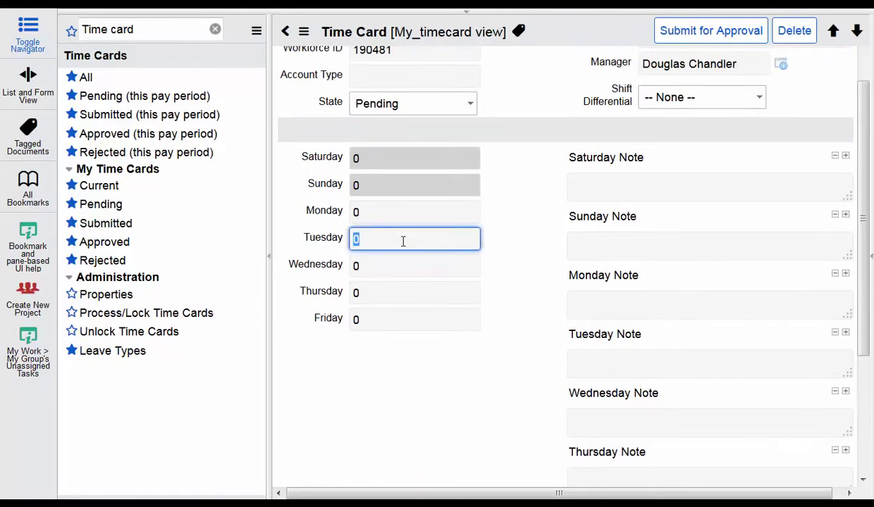
click(384, 269)
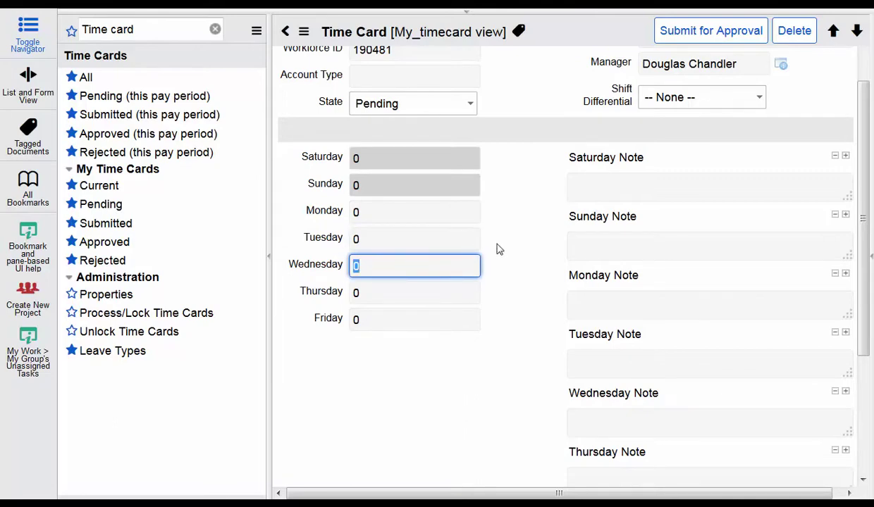
scroll(525, 244, up, 2)
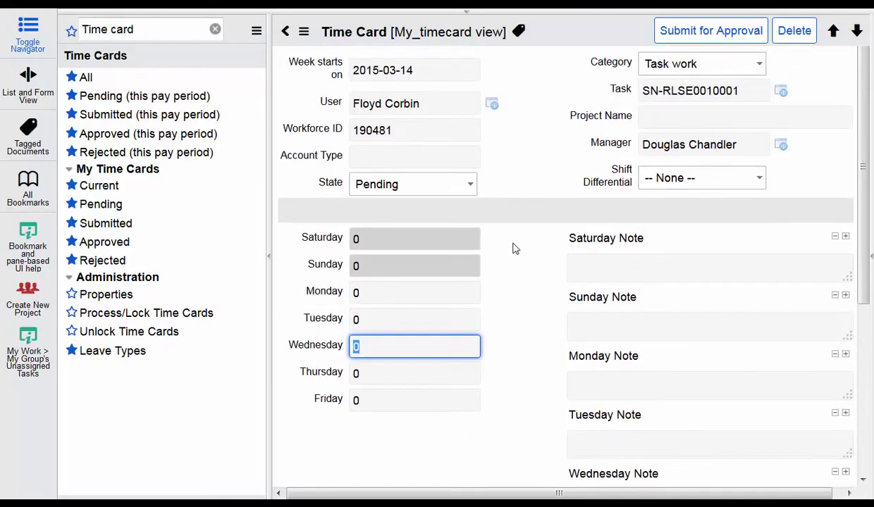
- On the next card, PRJTASK0014990, log 4 Tuesday hours noting 'Work on back end refactor'
click(857, 32)
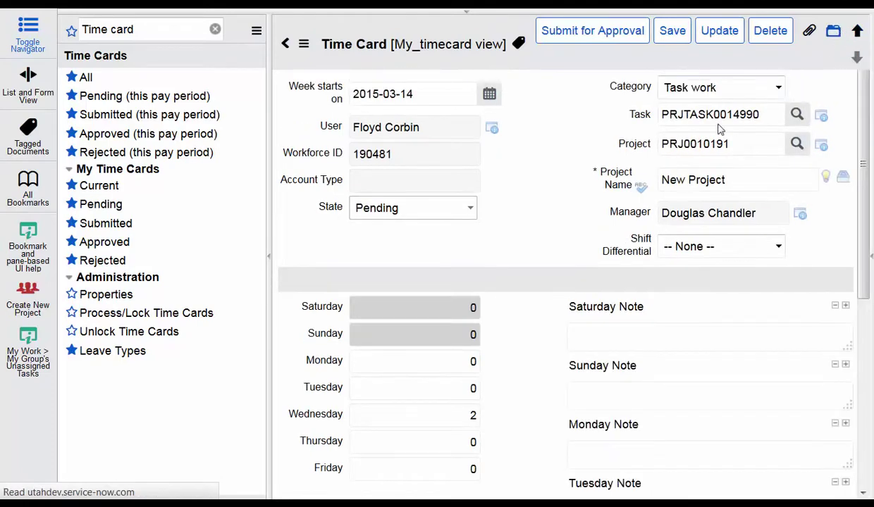
scroll(453, 273, down, 1)
click(439, 281)
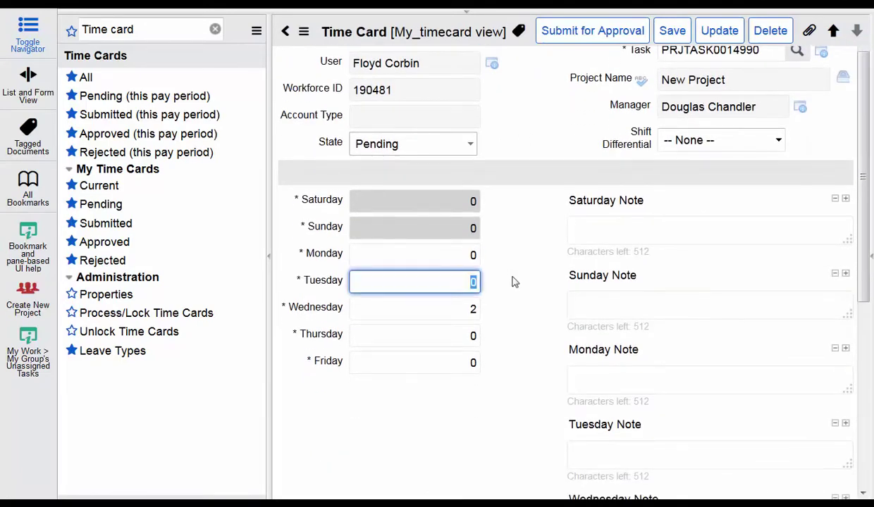
text(4)
click(498, 294)
click(584, 451)
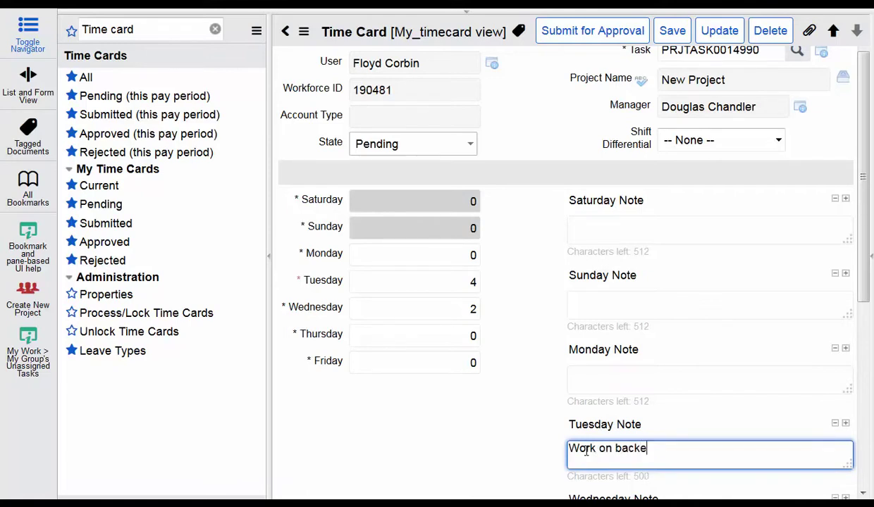
text(Work on back end refactor)
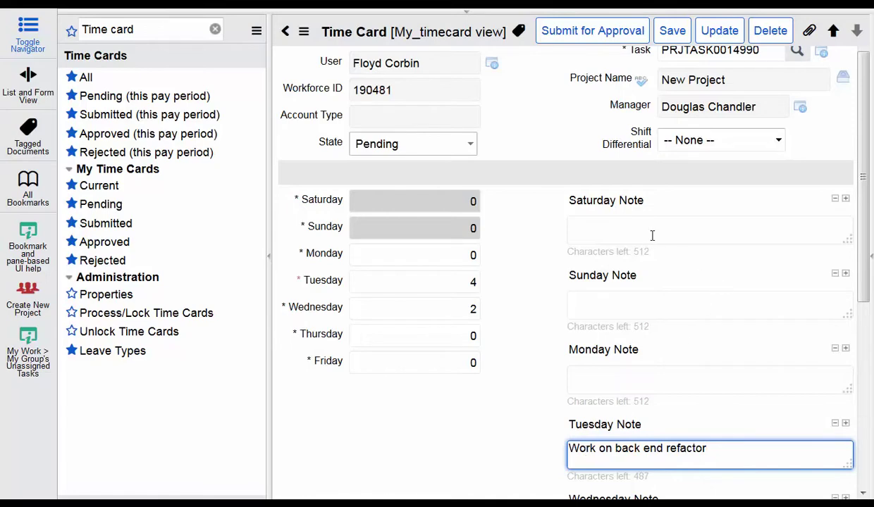
scroll(553, 158, up, 1)
- Leave Shift Differential at None and save the PRJTASK0014990 time card
click(749, 189)
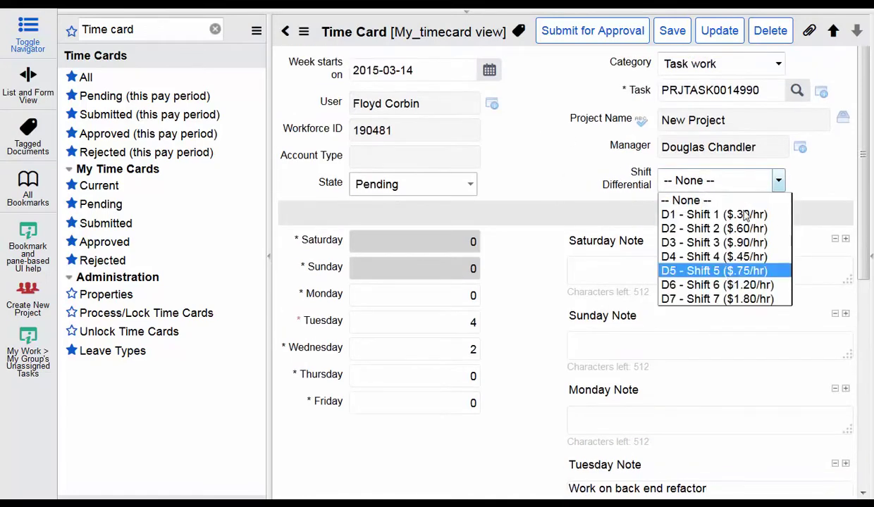
click(812, 185)
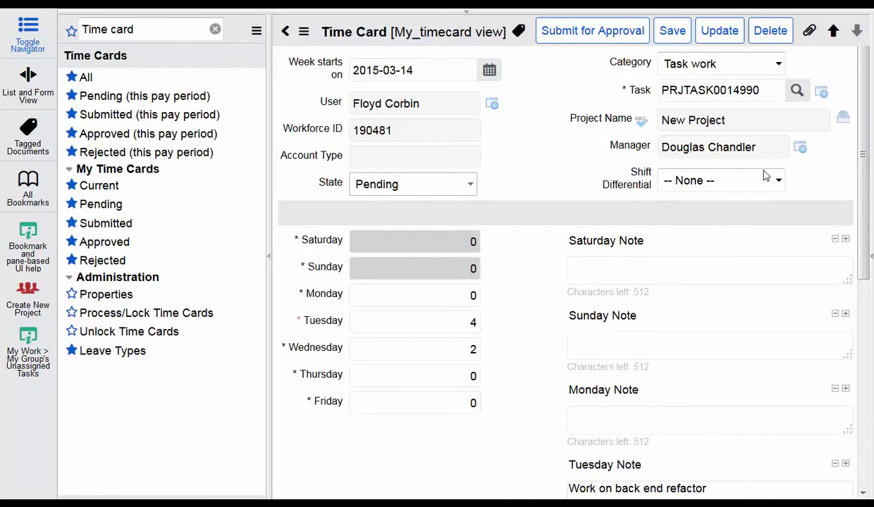
scroll(673, 408, down, 2)
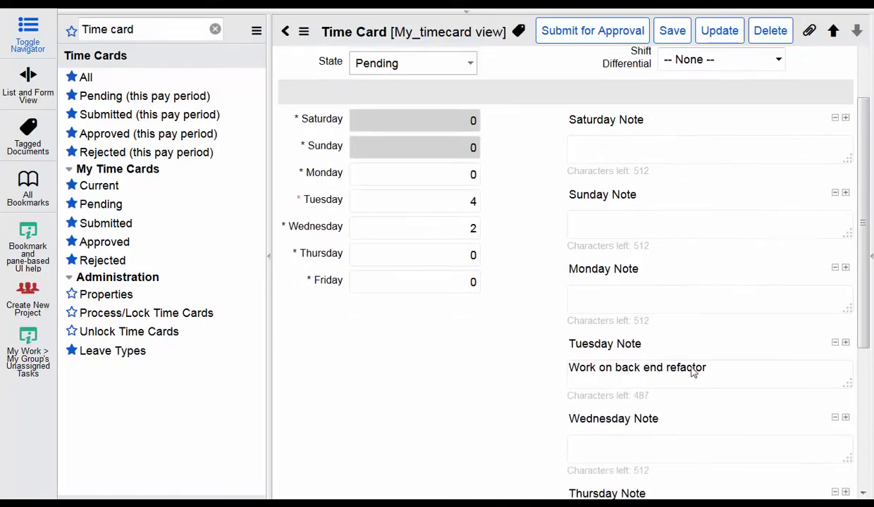
scroll(705, 282, up, 1)
scroll(639, 152, up, 2)
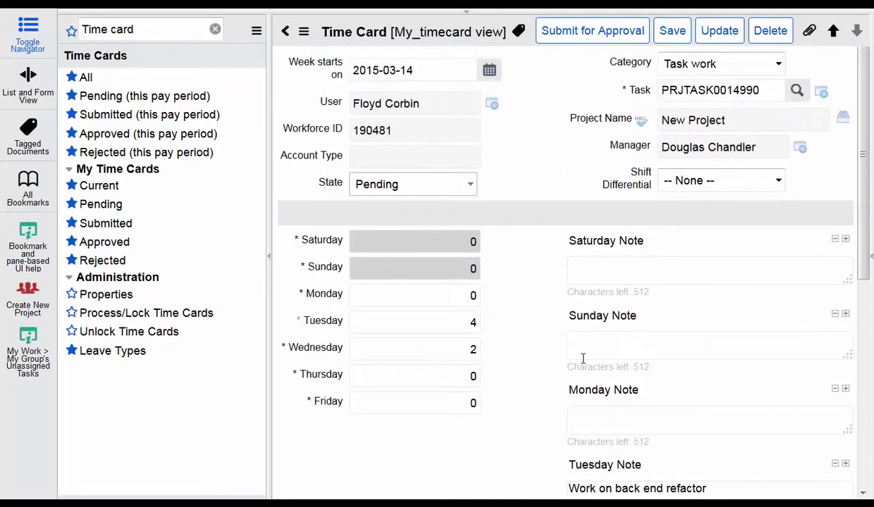
click(673, 32)
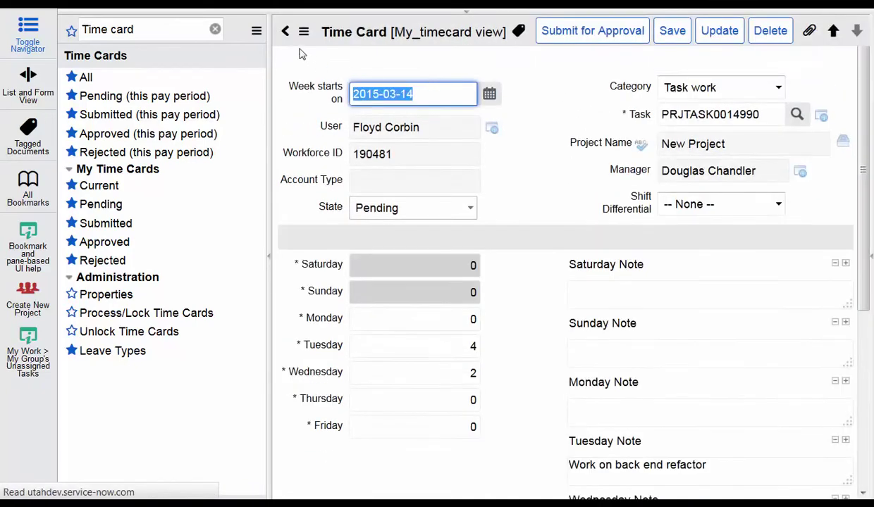
- Create a new 2015-03-14 time card with its category set to Non-Project Time
click(283, 34)
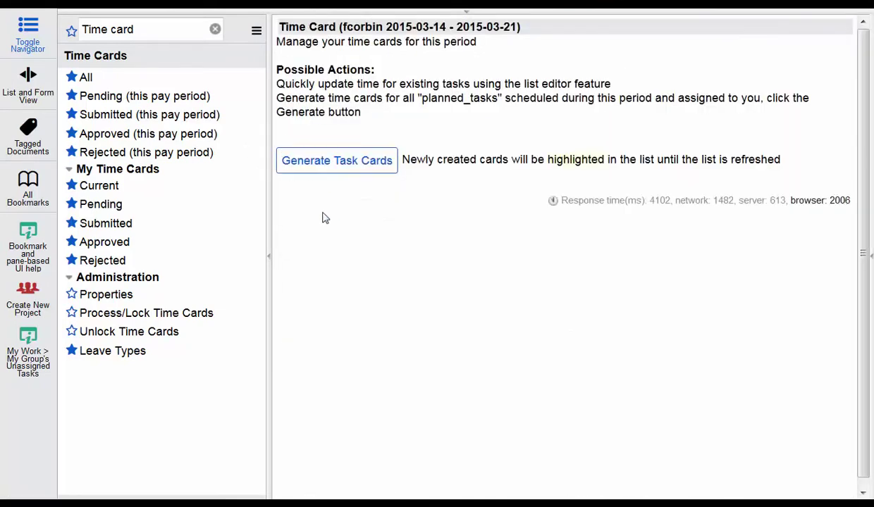
scroll(423, 222, down, 1)
click(387, 222)
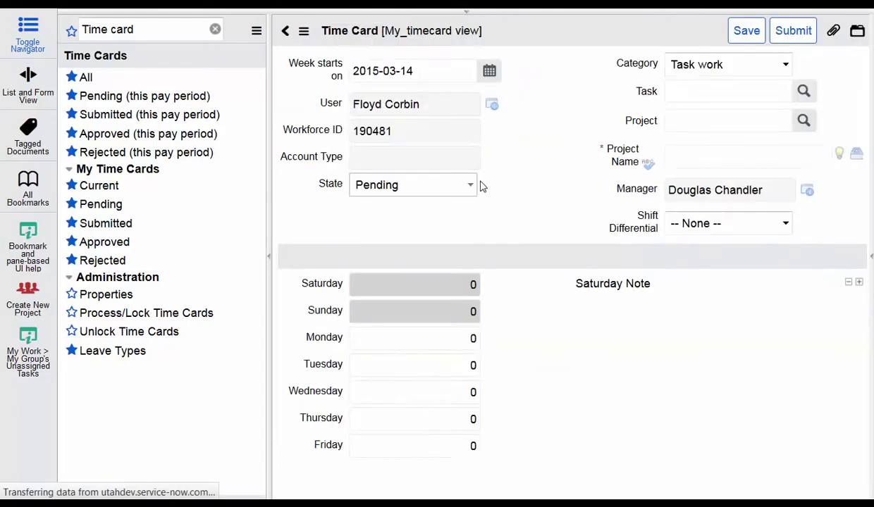
click(743, 63)
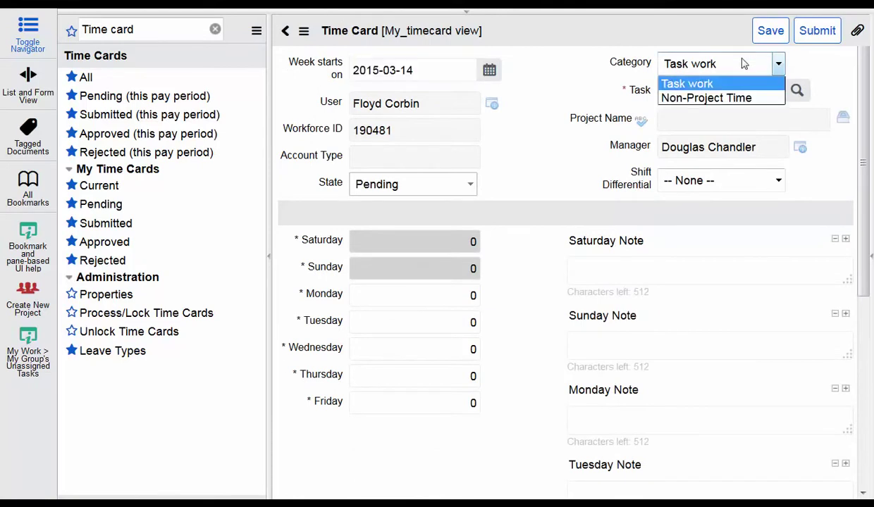
click(711, 99)
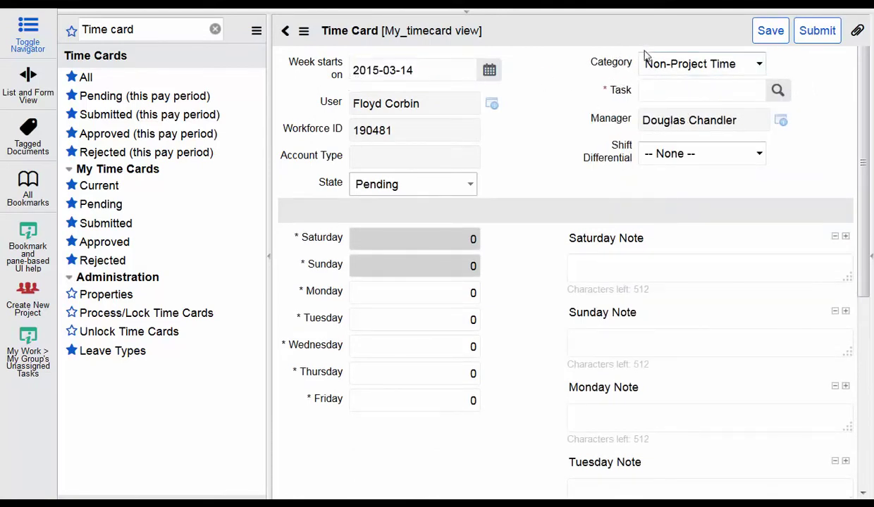
click(642, 86)
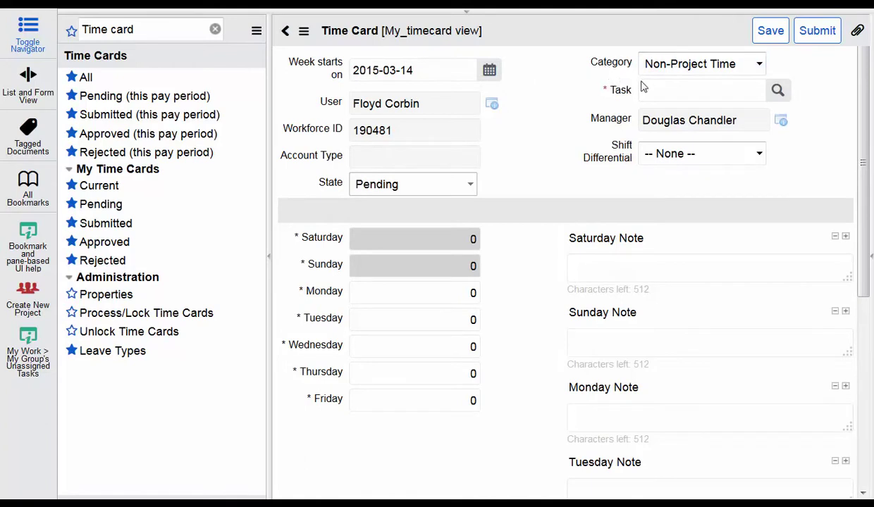
click(716, 77)
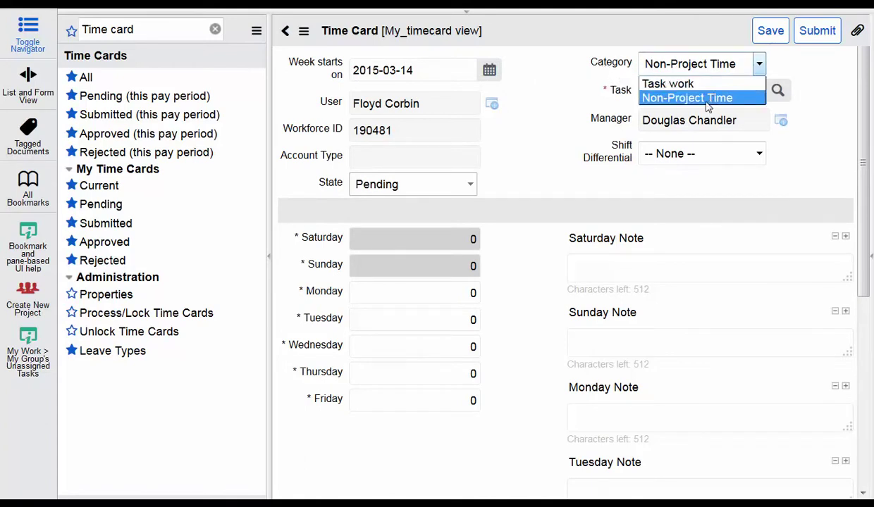
click(702, 99)
click(693, 93)
- Open the Task lookup, browse its 33 non-project tasks, and set its search to 'for text'
click(775, 105)
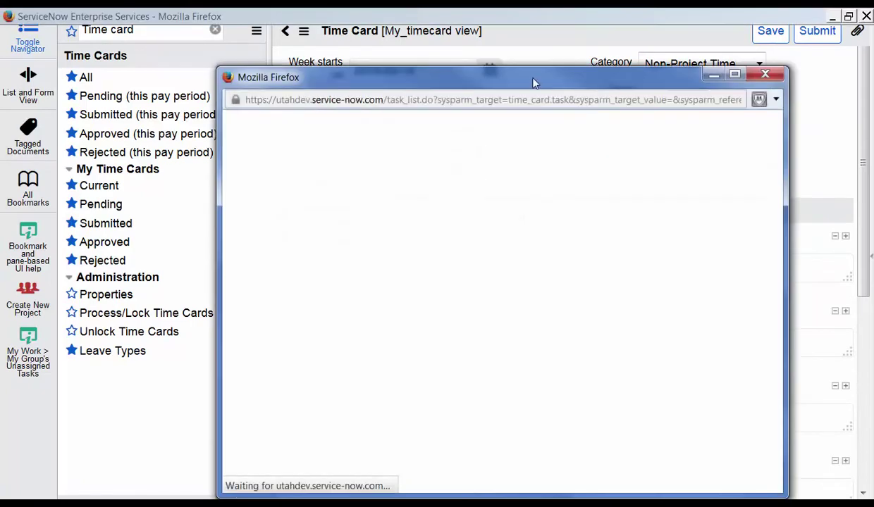
drag(533, 78, 485, 39)
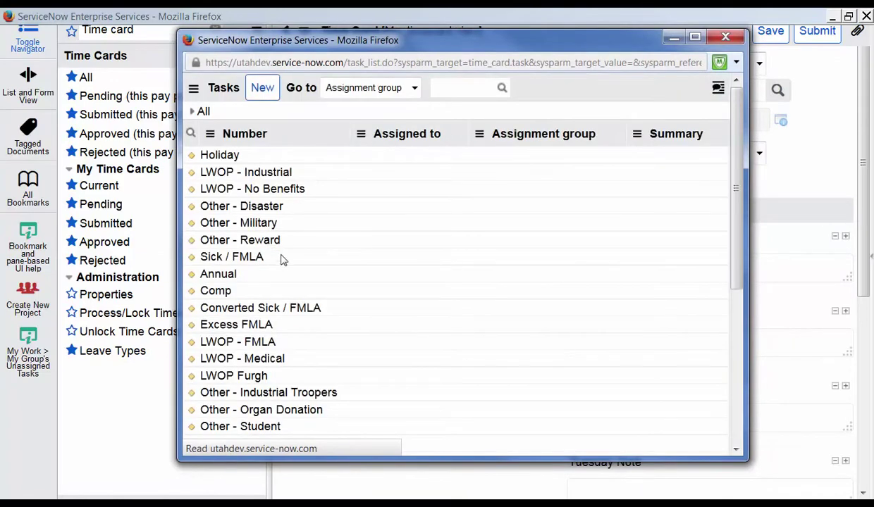
scroll(261, 205, down, 10)
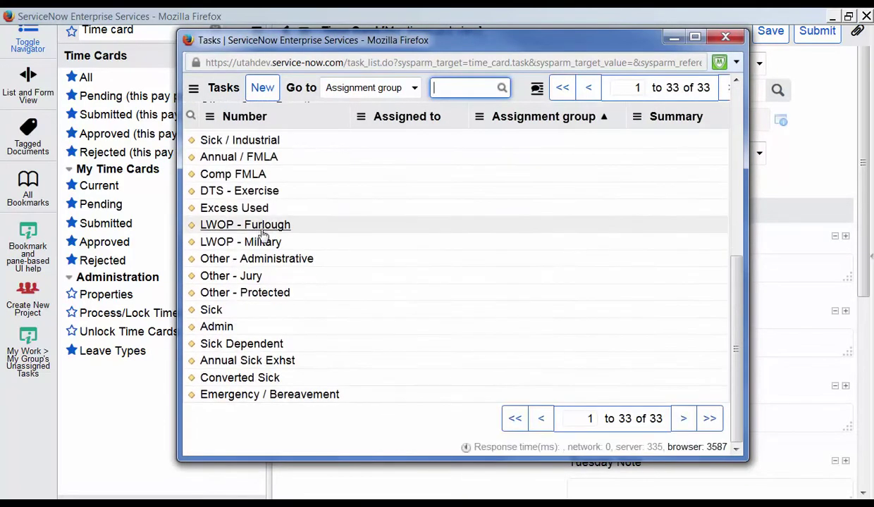
scroll(263, 235, up, 5)
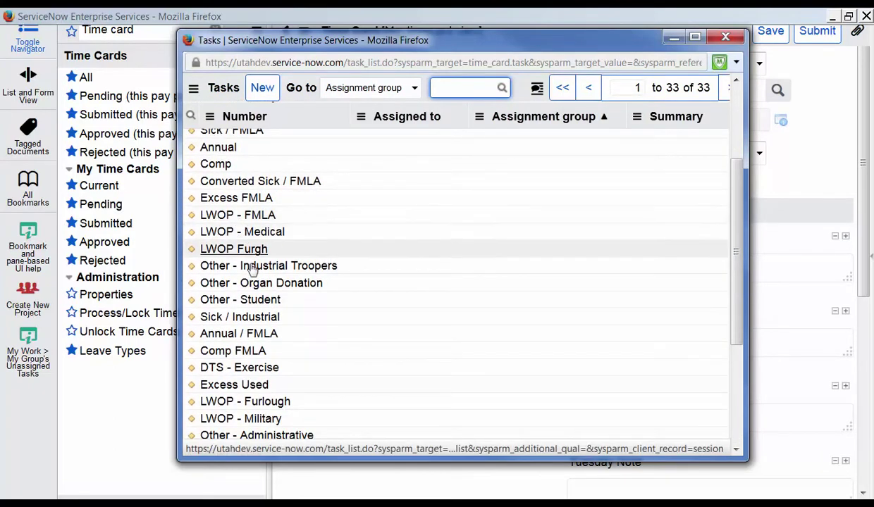
scroll(219, 310, down, 5)
scroll(347, 297, up, 6)
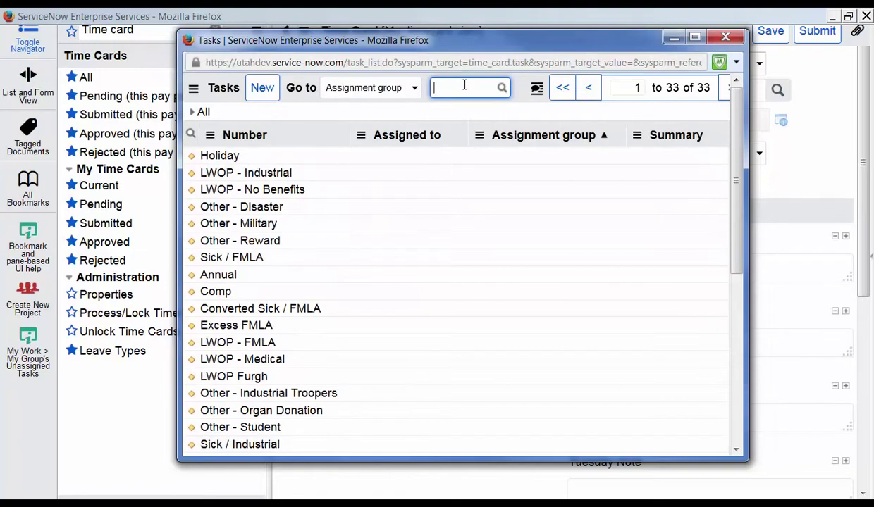
scroll(502, 184, down, 6)
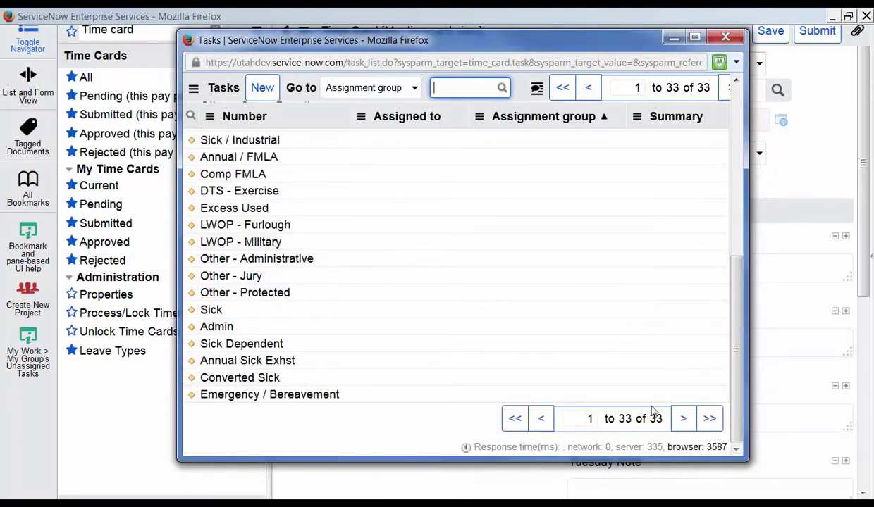
scroll(631, 236, up, 8)
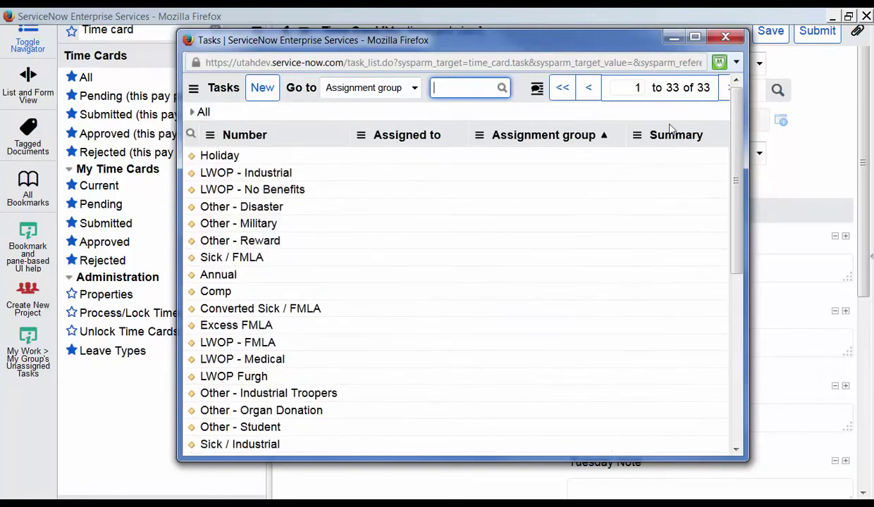
click(412, 88)
click(347, 129)
click(407, 91)
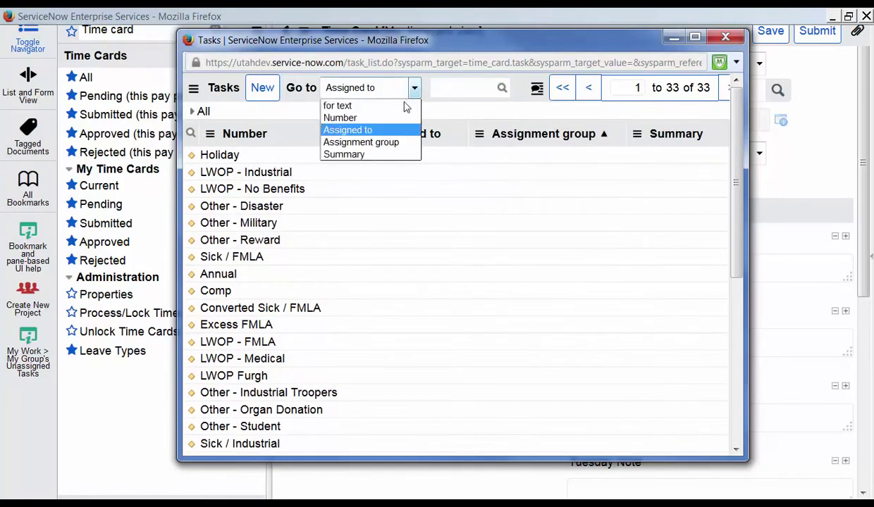
click(362, 106)
- After trial text searches in the Tasks lookup, reset the filter and choose Sick
click(453, 85)
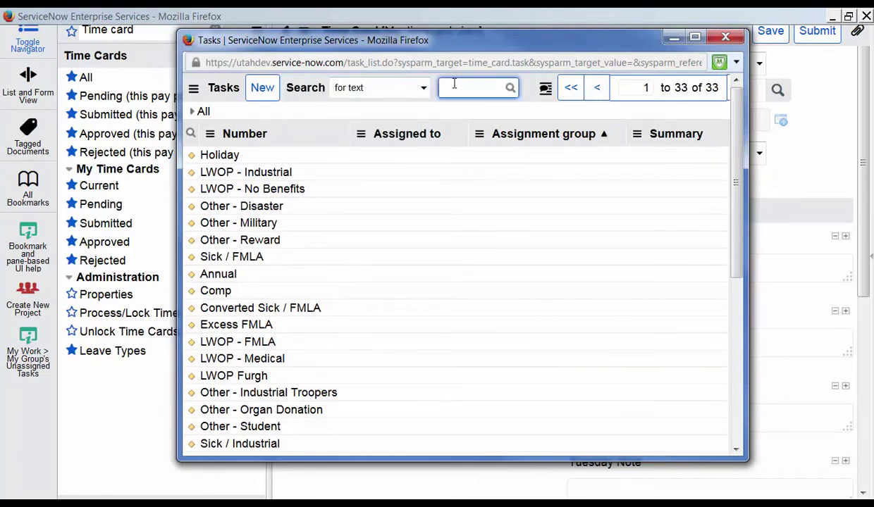
text(industrial)
key(ctrl+a)
key(BackSpace)
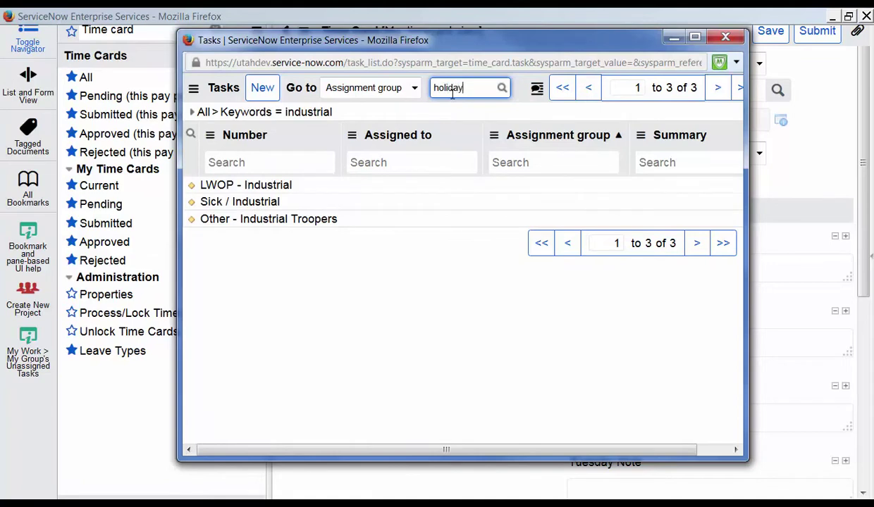
key(Return)
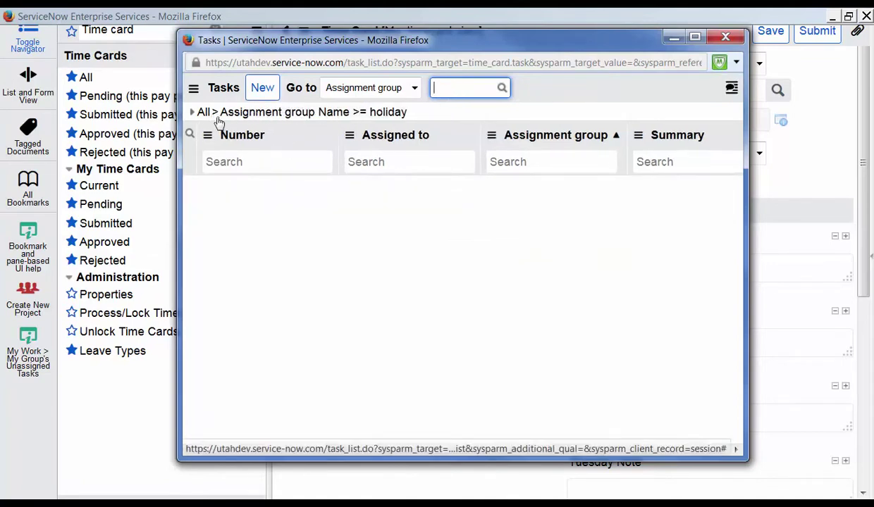
click(381, 88)
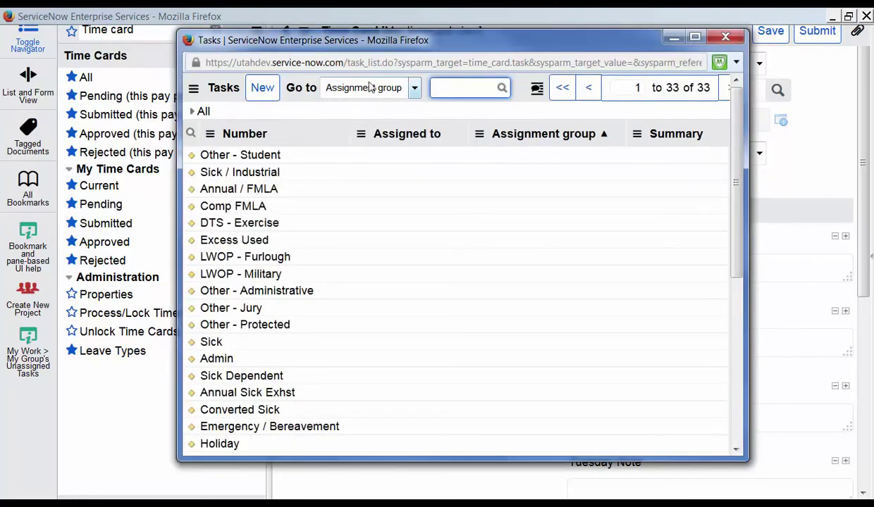
click(384, 88)
click(356, 106)
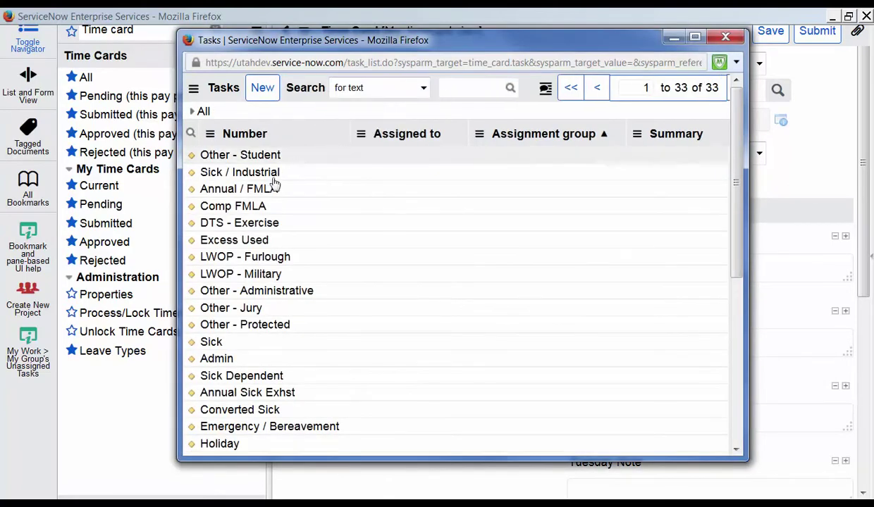
click(211, 342)
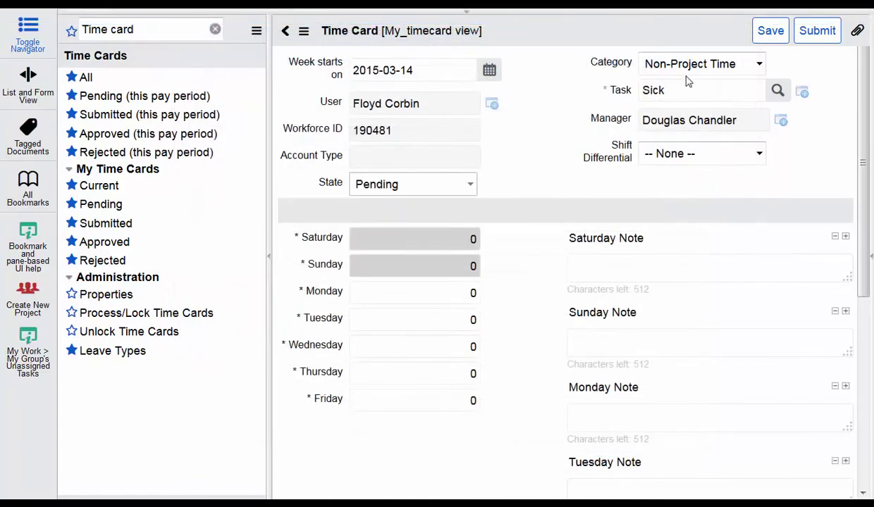
- Leave the Sick time card's shift differential set to None
click(726, 153)
click(810, 171)
scroll(767, 291, down, 3)
scroll(452, 303, up, 3)
- Log 6 hours on Thursday, save the Sick card, and submit it for approval
click(468, 379)
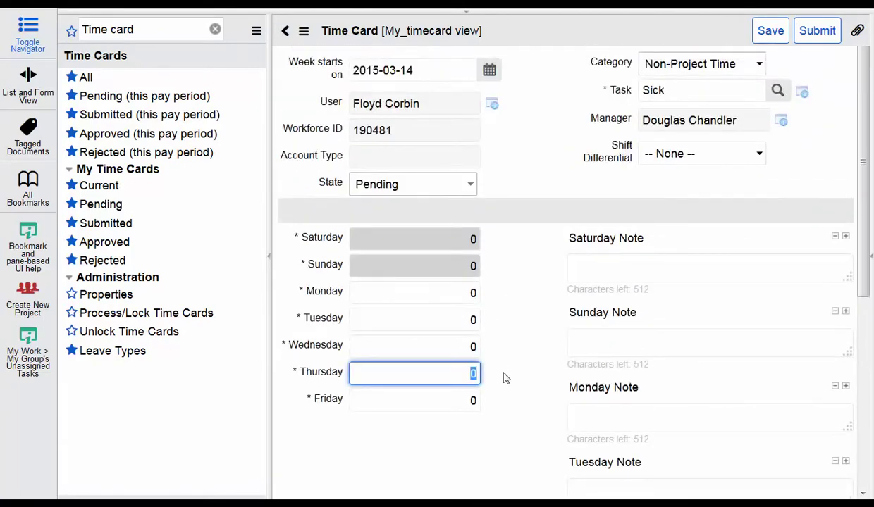
text(6)
click(775, 36)
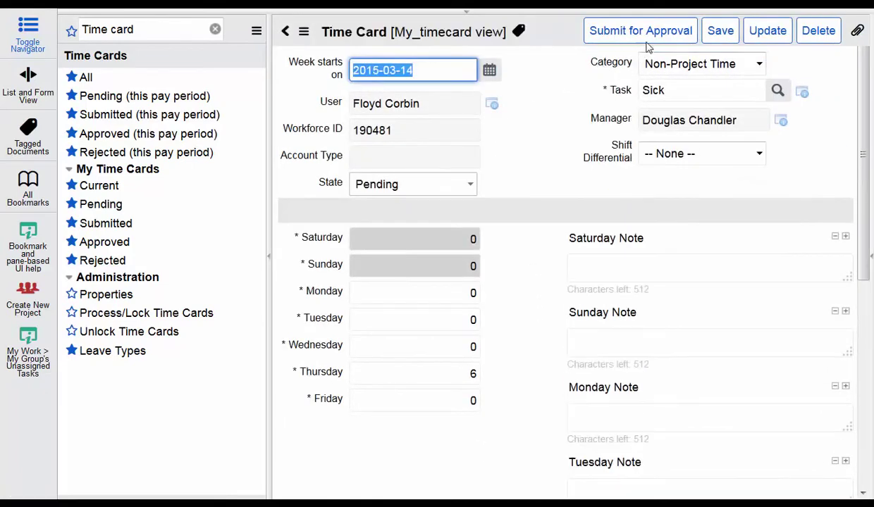
click(654, 32)
click(656, 34)
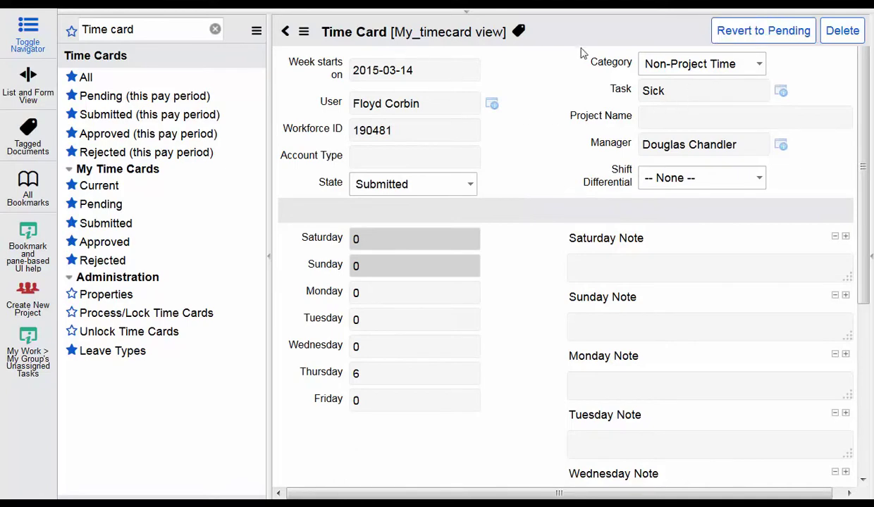
- Go back to the Time Cards list and scroll across the five cards' daily hour columns
click(285, 33)
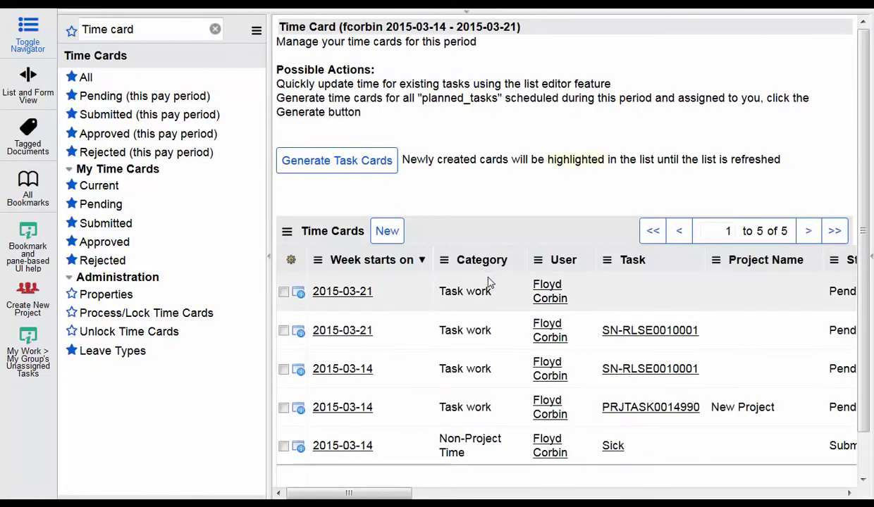
scroll(476, 276, down, 2)
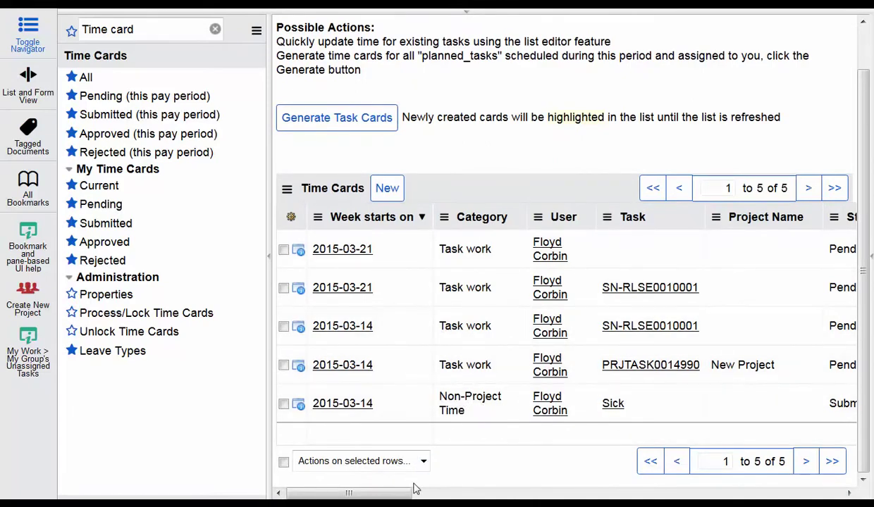
drag(393, 493, 688, 493)
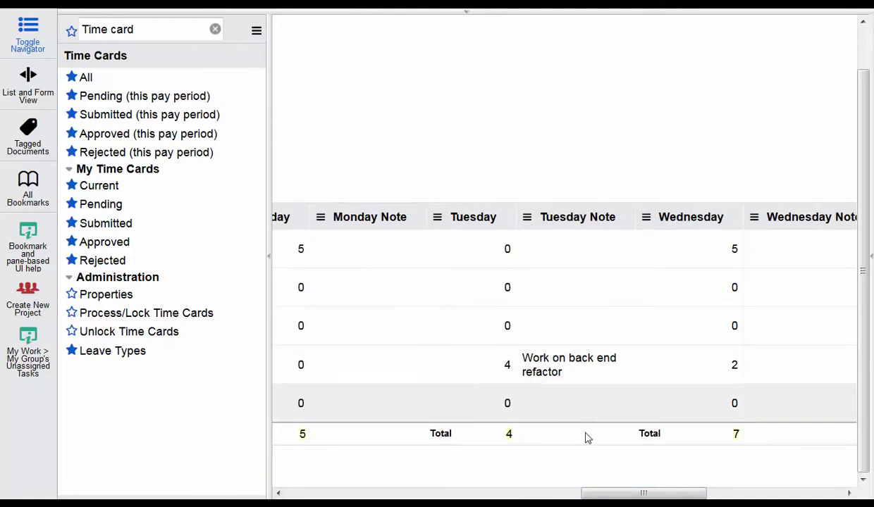
drag(642, 494, 491, 421)
drag(523, 493, 451, 340)
drag(433, 493, 350, 492)
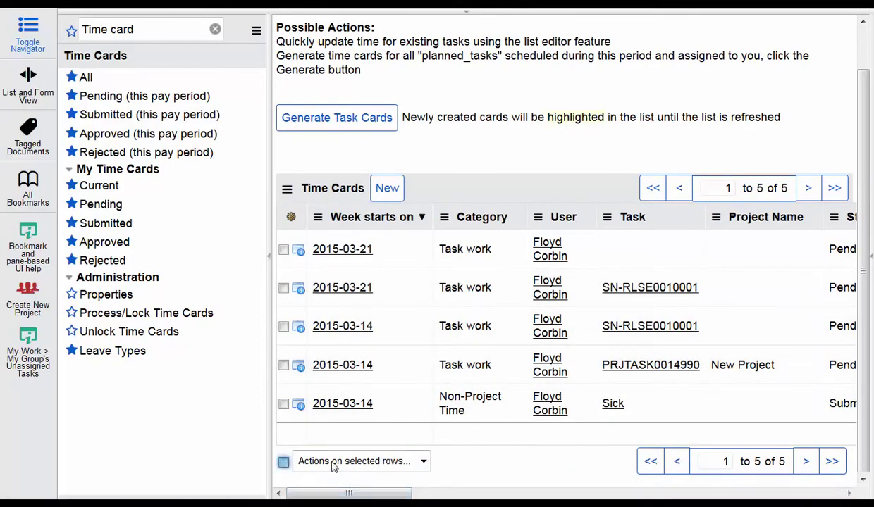
- Select all five cards and apply Submit for Approval to the four still pending
click(283, 461)
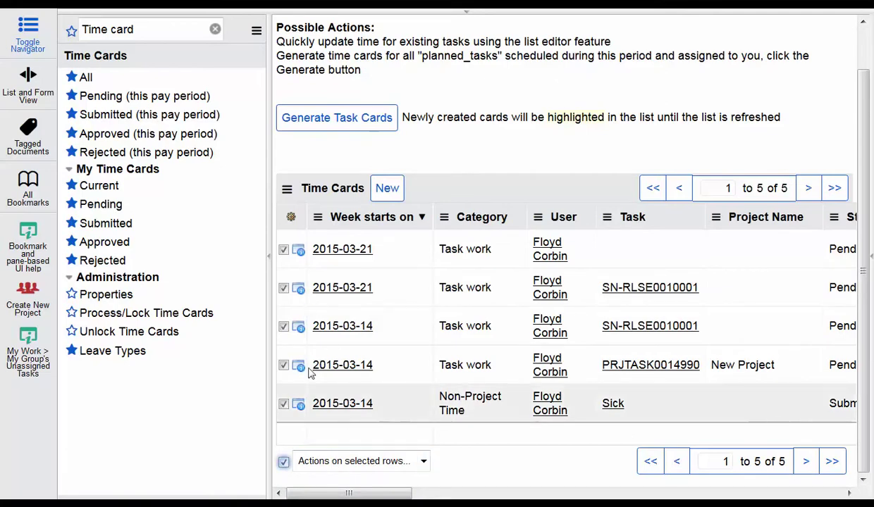
click(424, 462)
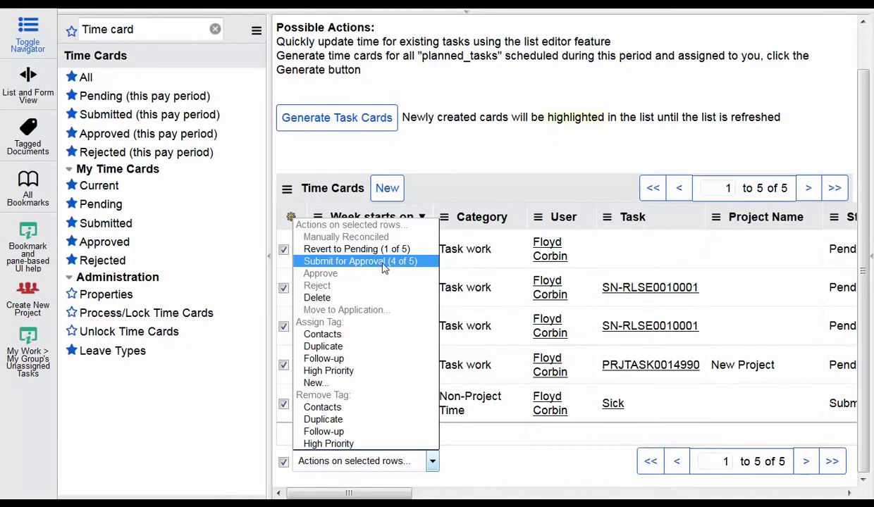
click(382, 264)
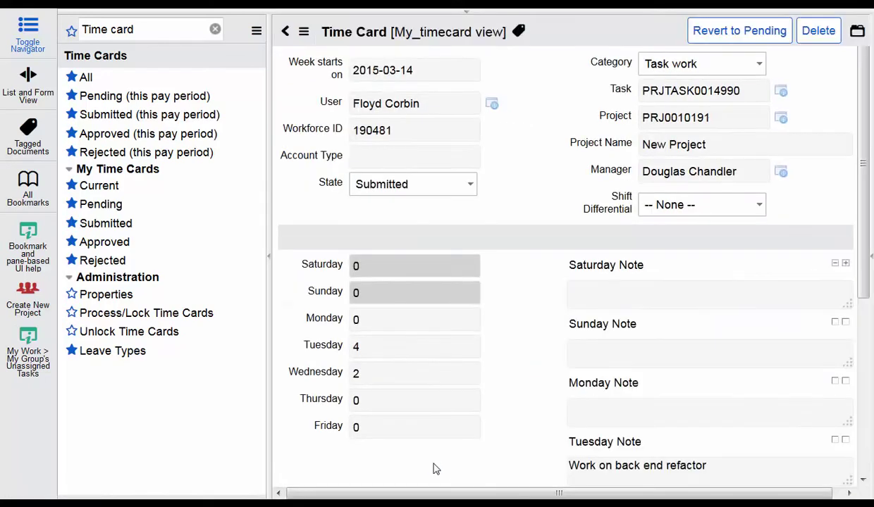
scroll(491, 339, down, 1)
scroll(465, 310, up, 1)
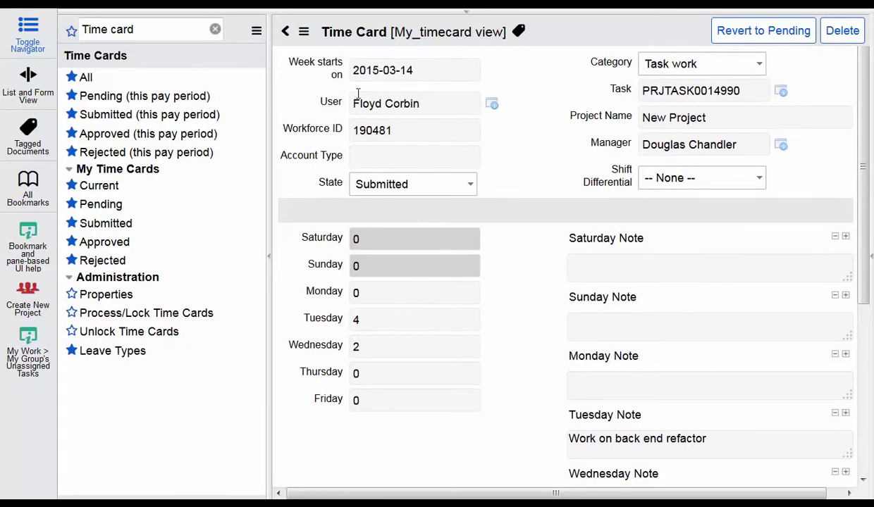
- Return to the Time Cards list and filter the navigator for 'my work'
click(286, 32)
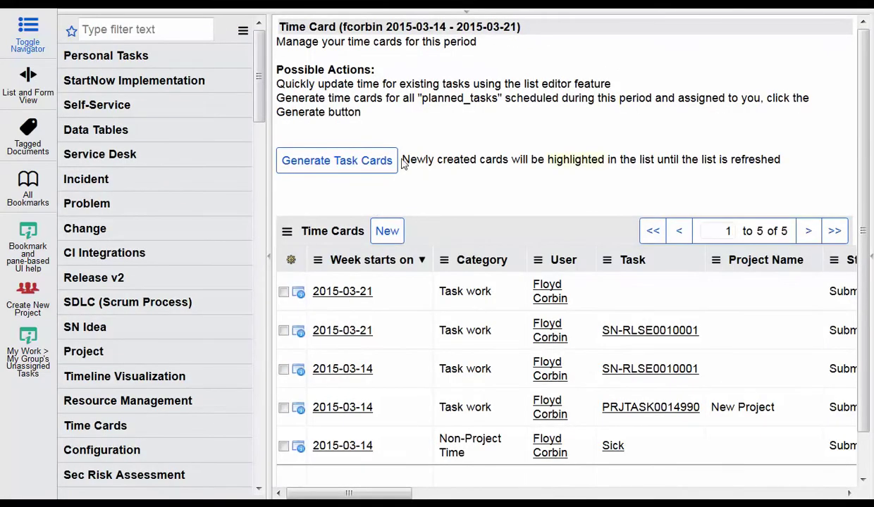
click(148, 31)
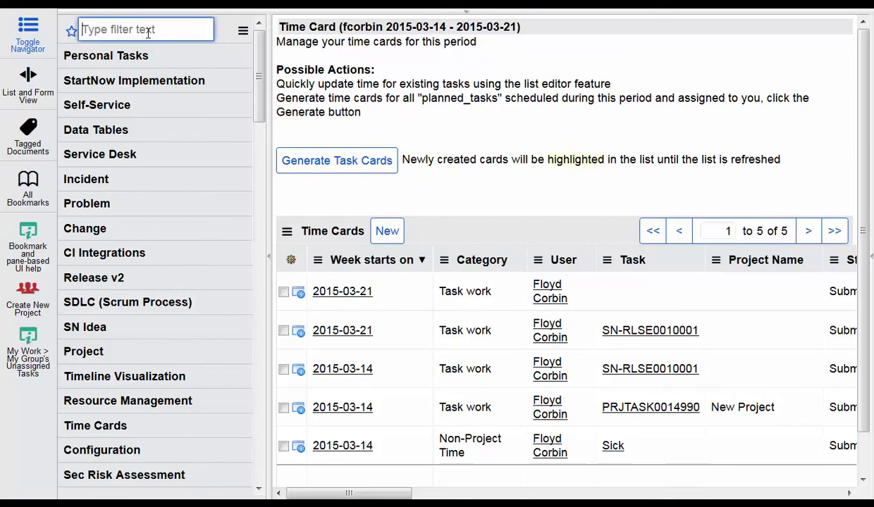
text(my wok)
key(BackSpace)
text(rkj)
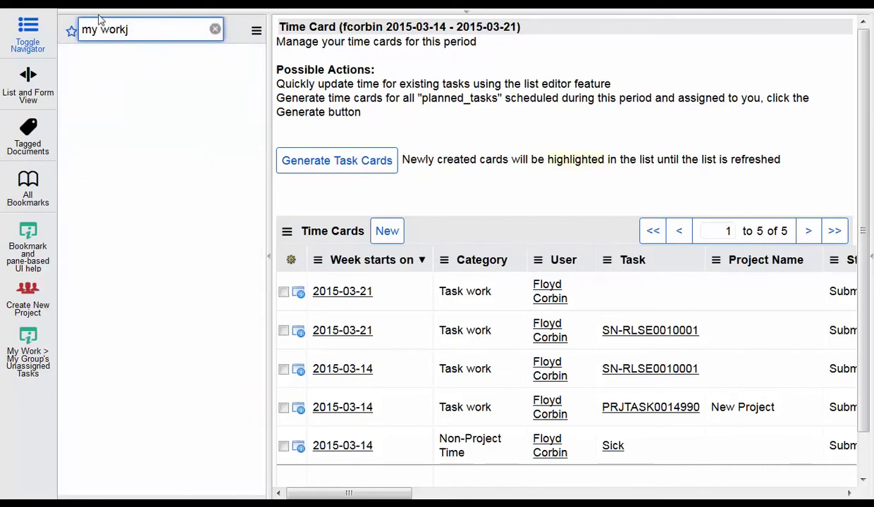
- Tidy the navigator filter and open the My Tasks list
key(BackSpace)
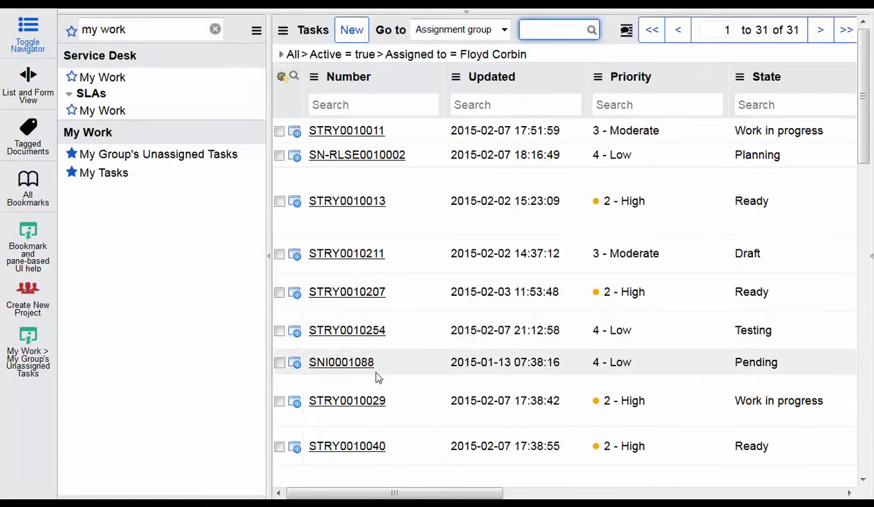
scroll(381, 374, down, 2)
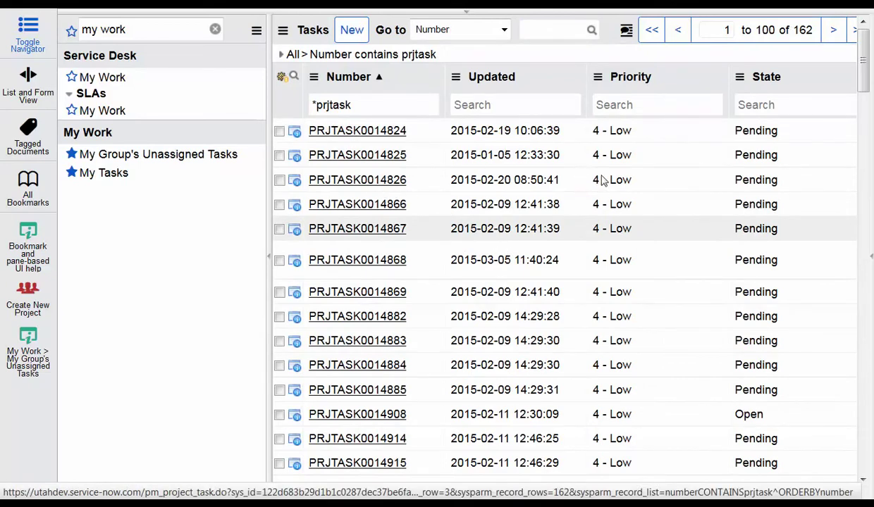
click(117, 178)
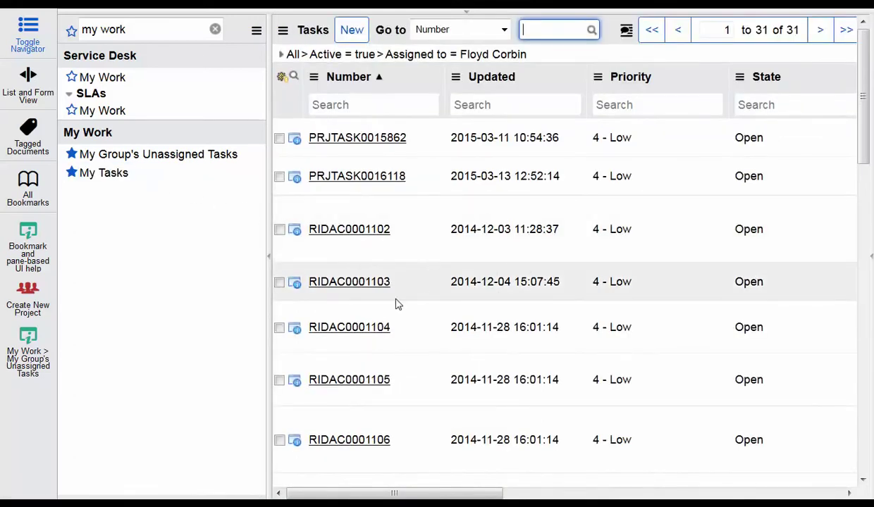
- Browse the 31 assigned tasks and open project task PRJTASK0016118
scroll(394, 305, down, 2)
scroll(368, 299, up, 2)
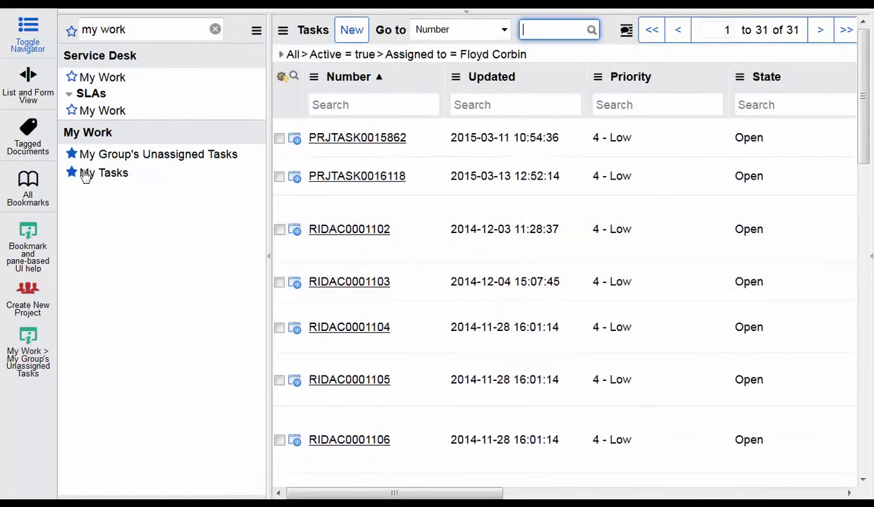
scroll(406, 289, down, 10)
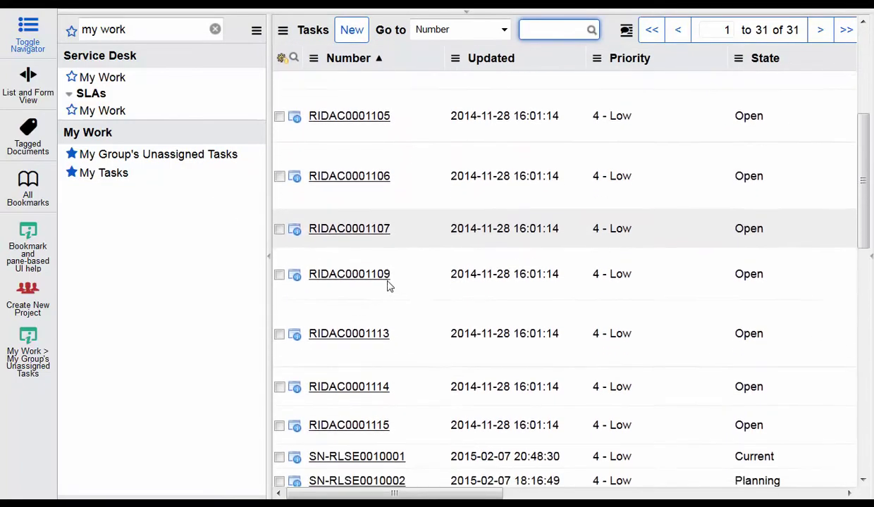
scroll(379, 310, down, 5)
scroll(380, 308, up, 15)
scroll(349, 205, up, 3)
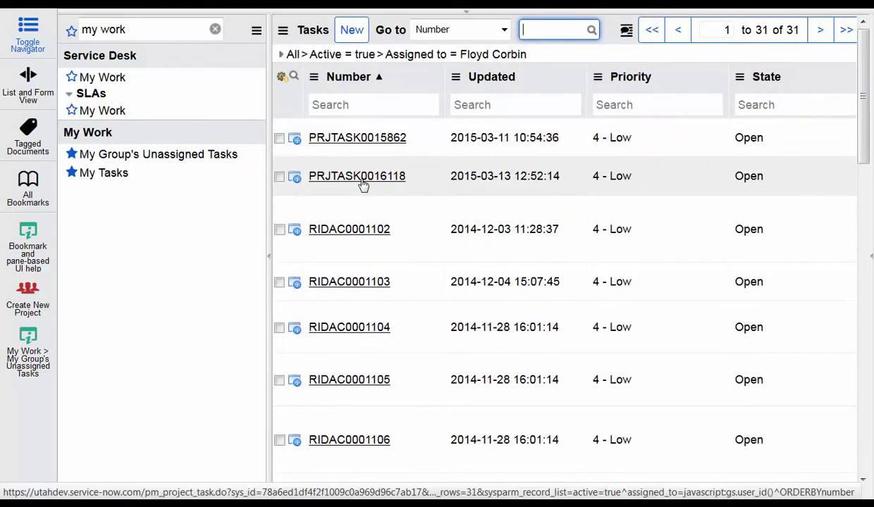
click(359, 178)
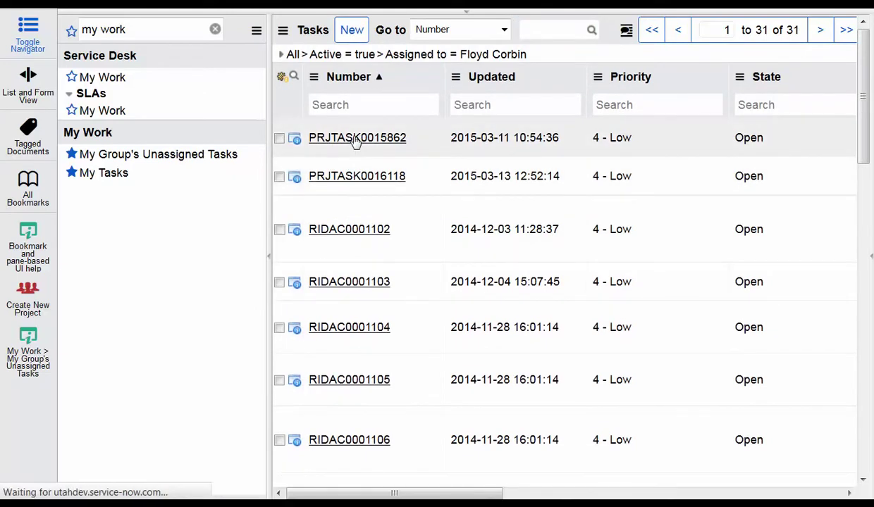
scroll(548, 213, down, 5)
scroll(536, 209, up, 5)
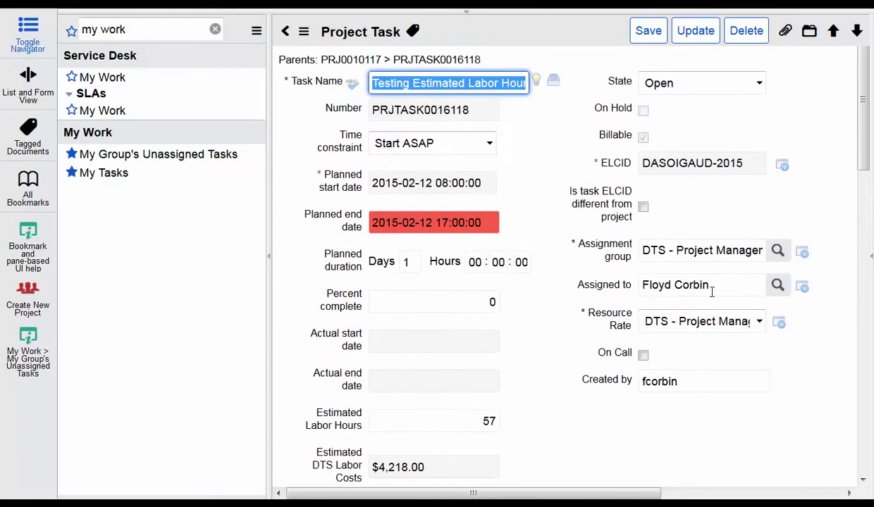
- Create a new Task work time card from the task's Time Cards related list
scroll(706, 294, down, 10)
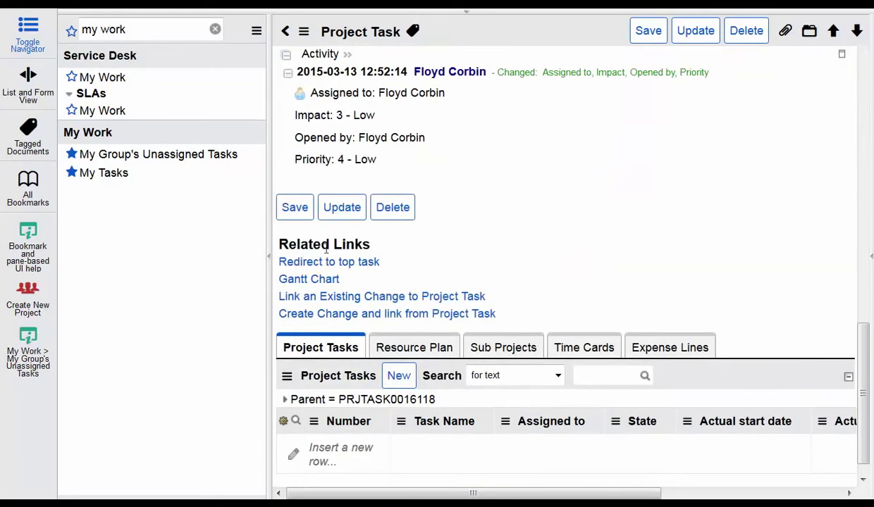
scroll(576, 295, down, 1)
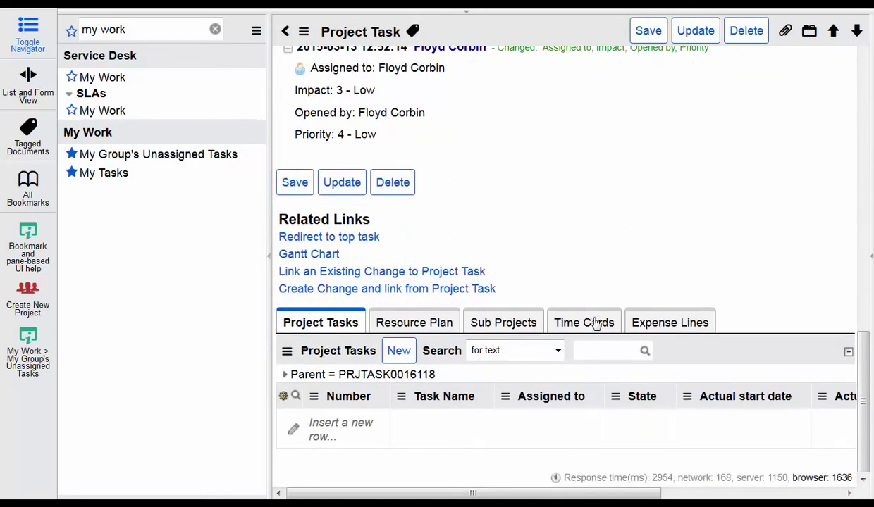
click(564, 318)
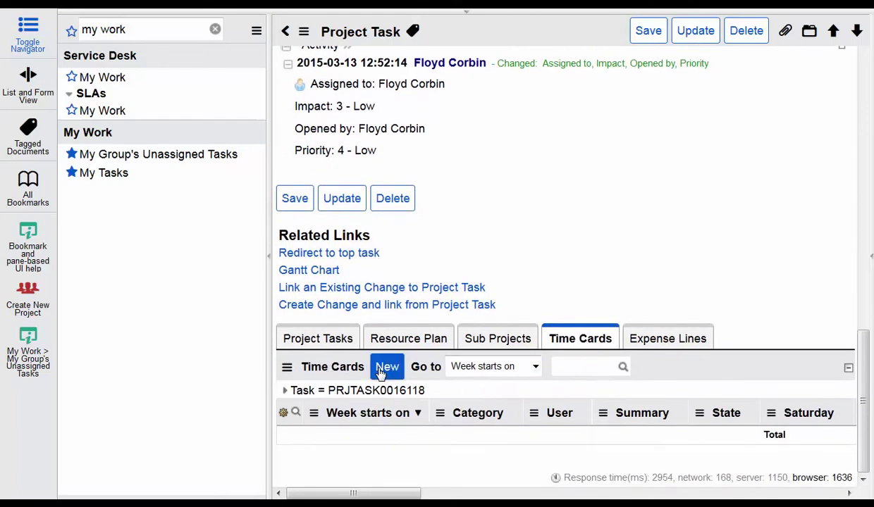
click(387, 366)
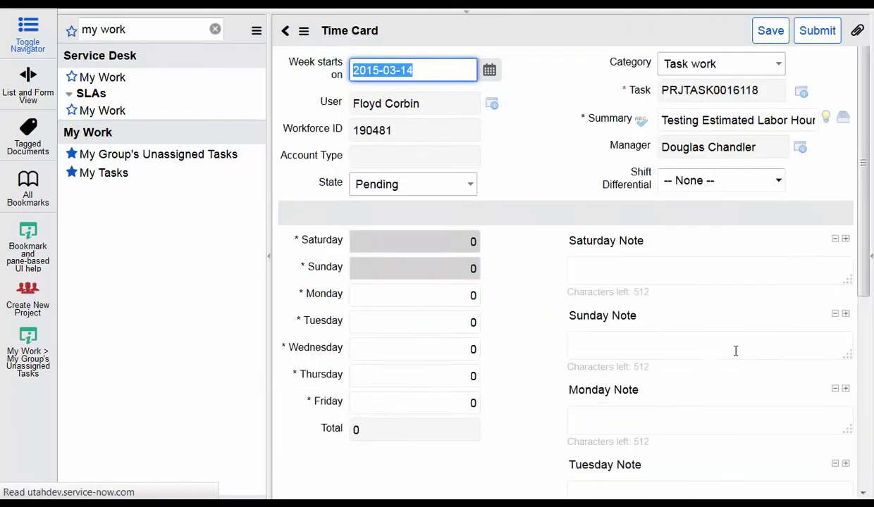
- Enter 6 hours each for Monday, Wednesday and Thursday (18 total) and save the card
click(436, 297)
text(6)
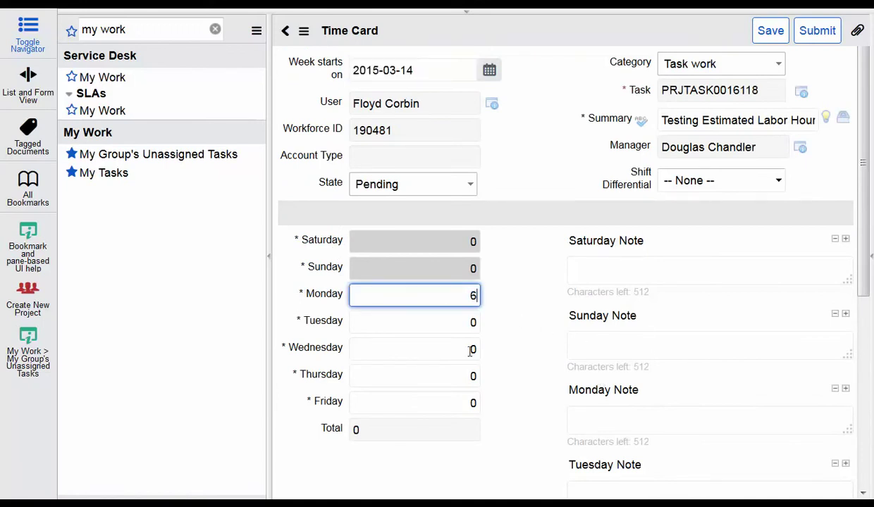
click(462, 347)
text(6)
click(514, 385)
click(473, 376)
text(6)
double_click(528, 353)
click(772, 35)
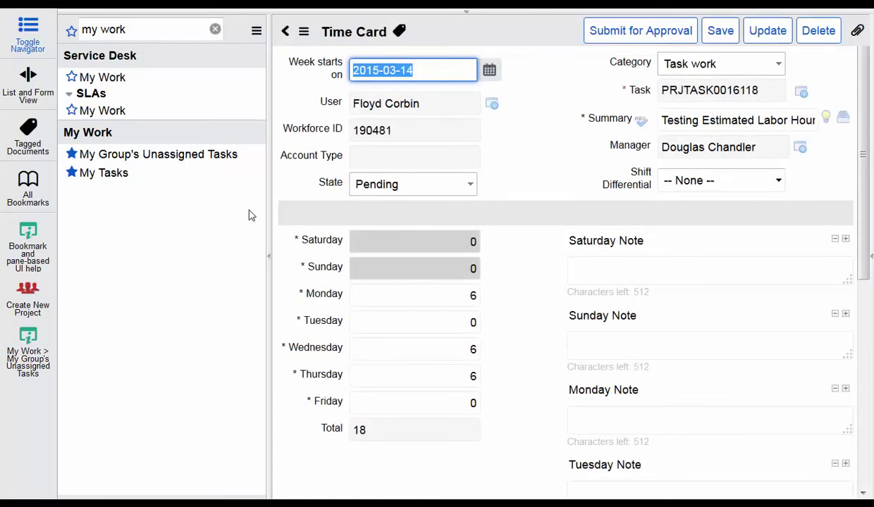
click(146, 35)
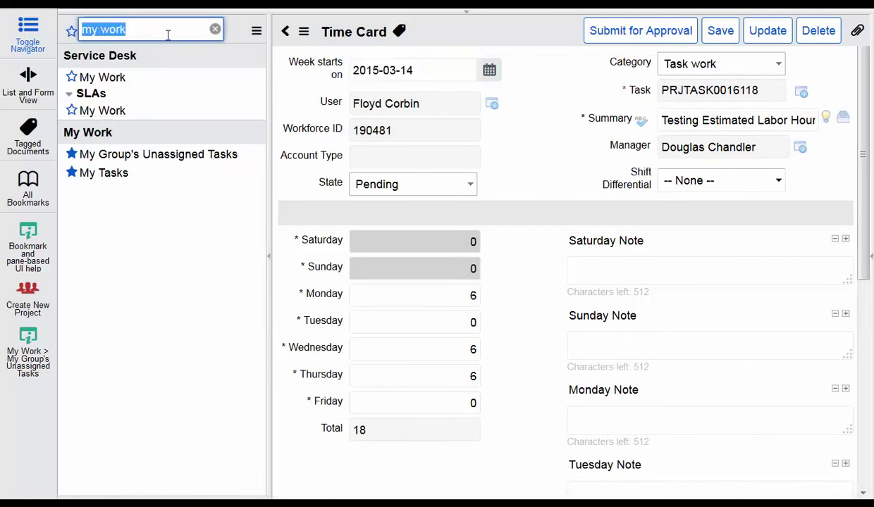
- Open My Group's Unassigned Tasks, listing PRJTASK0014956 and PRJTASK0014990
click(102, 161)
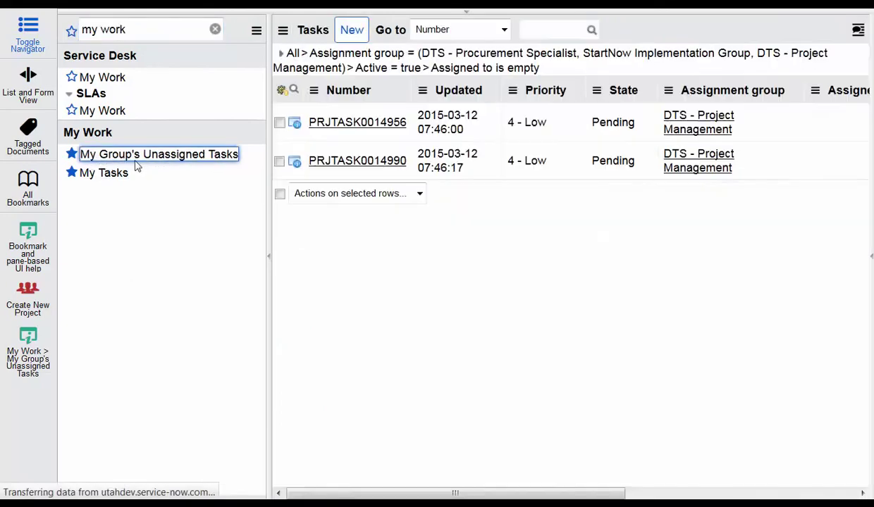